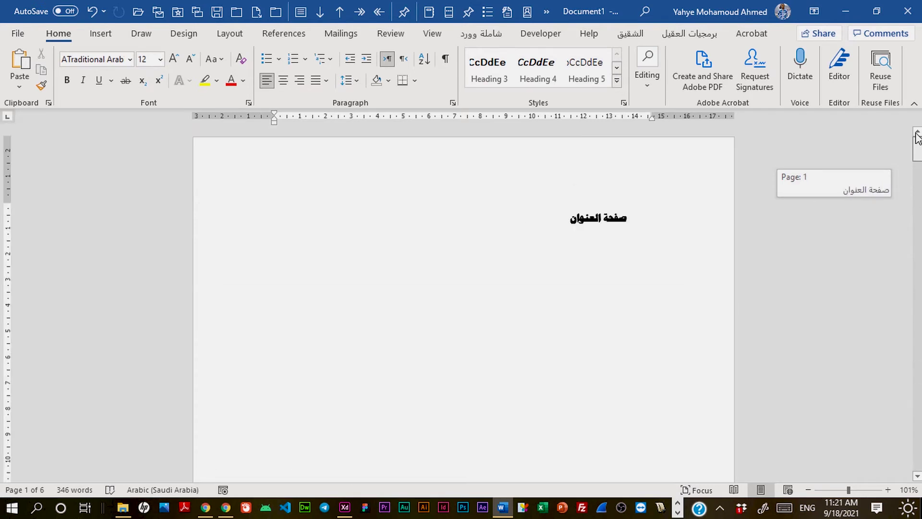
Open the header of page 2, above the البسملة heading, for editing.
scroll(610, 241, "down", 10)
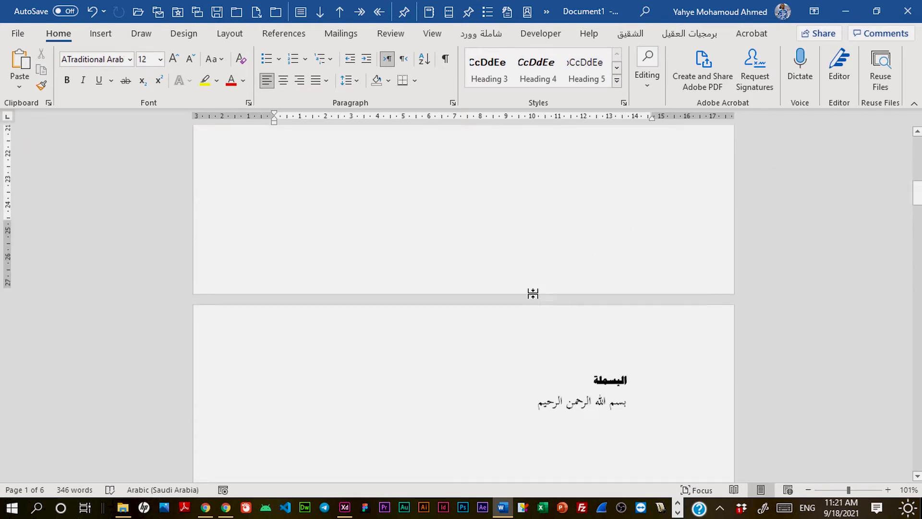
left_click(393, 402)
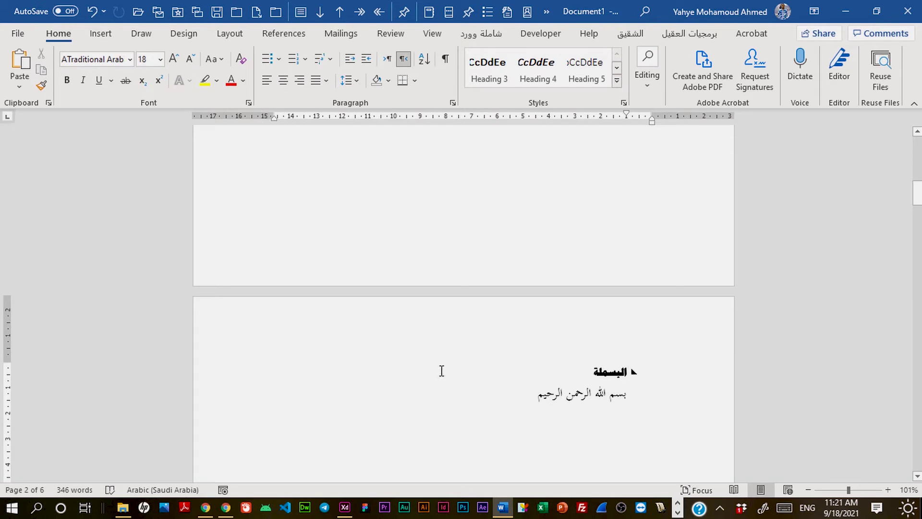
double_click(443, 321)
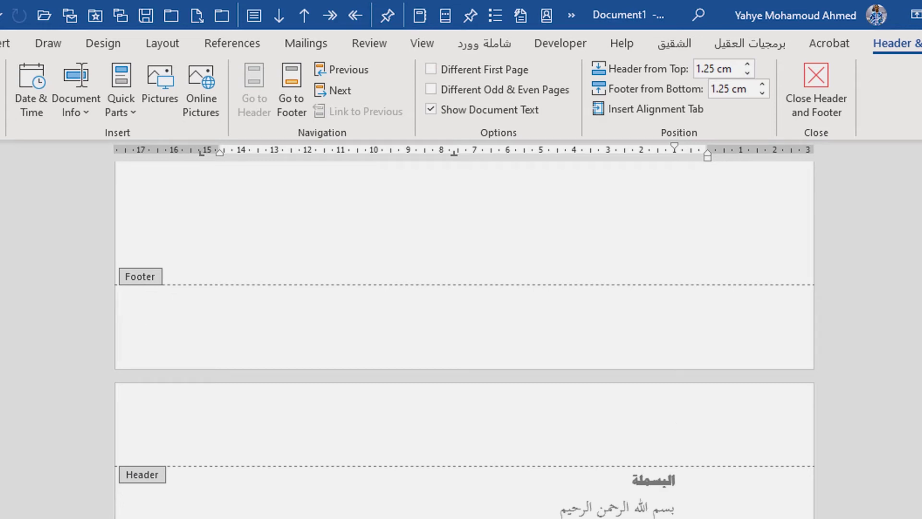
scroll(464, 336, "down", 15)
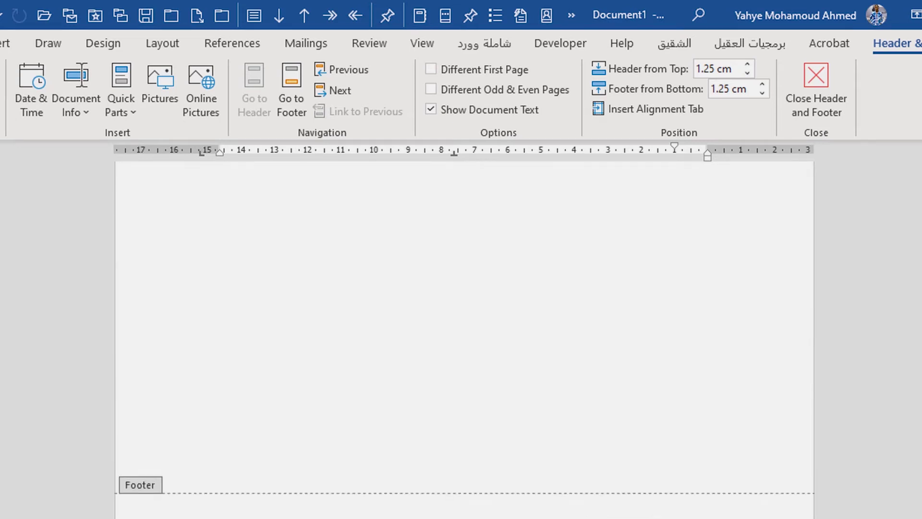
scroll(464, 336, "down", 6)
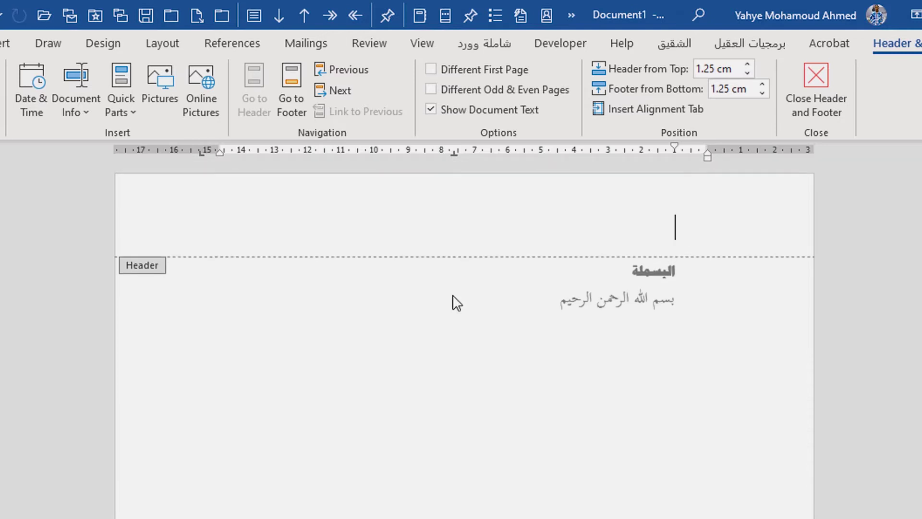
scroll(384, 313, "up", 4)
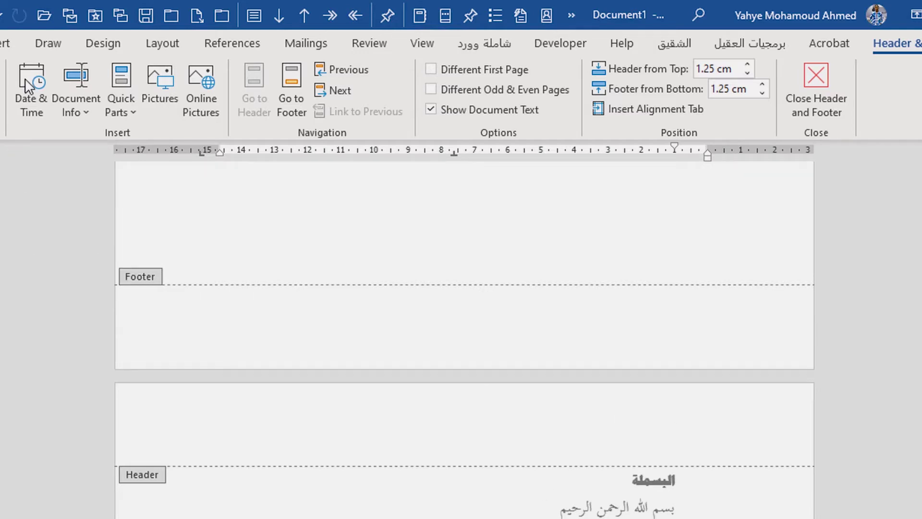
Draw a wide, low rectangle across the header area above the البسملة heading.
left_click(3, 48)
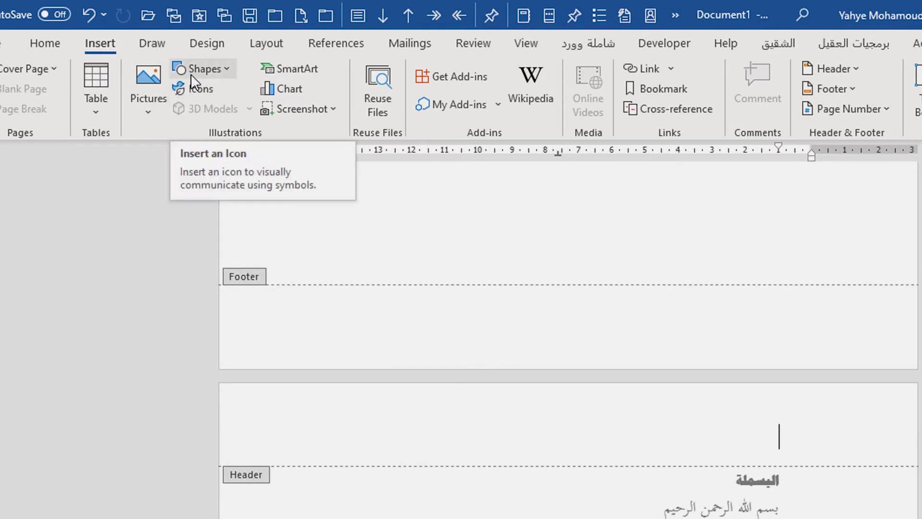
left_click(229, 70)
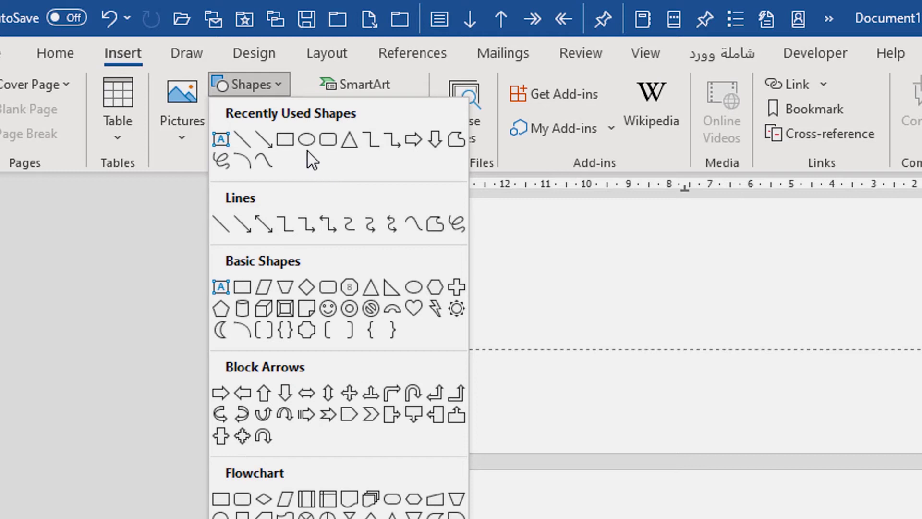
left_click(285, 140)
left_click_drag(320, 508, 921, 518)
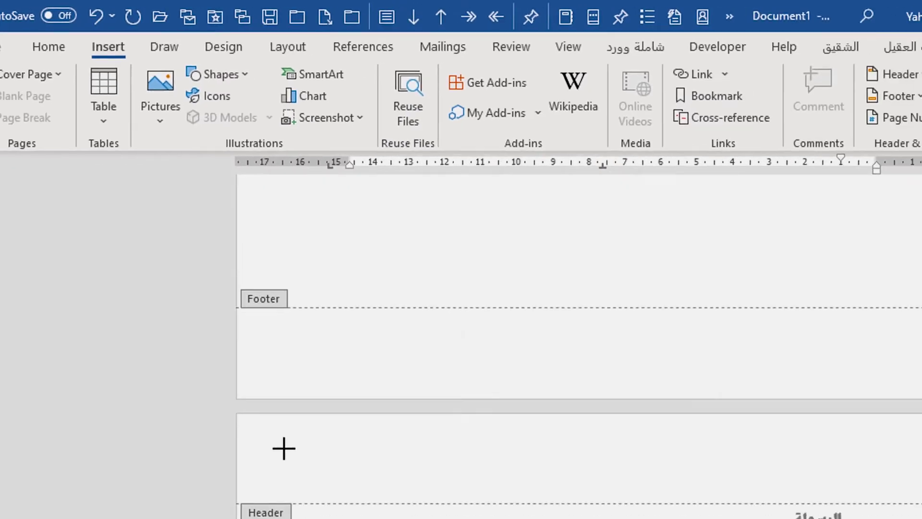
left_click_drag(675, 405, 658, 395)
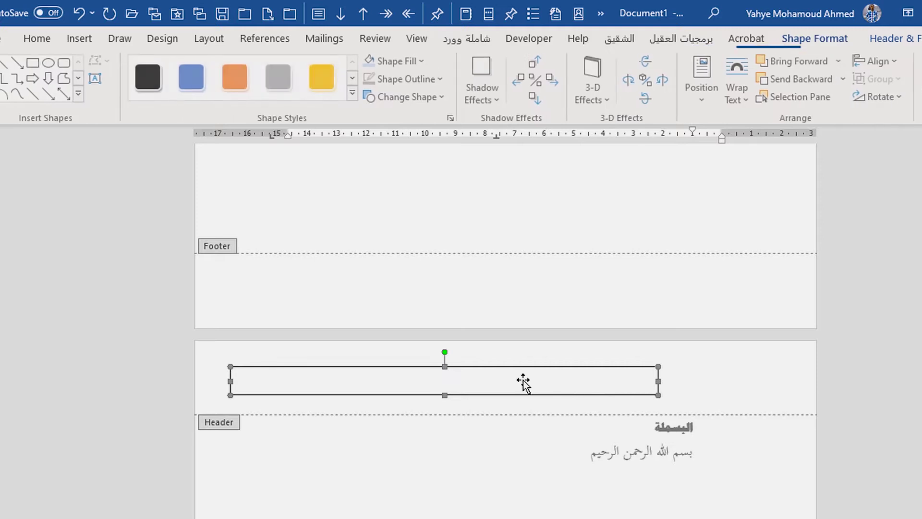
Reduce the height of the header rectangle from its upper edge, making it a thin bar.
left_click_drag(446, 378, 445, 379)
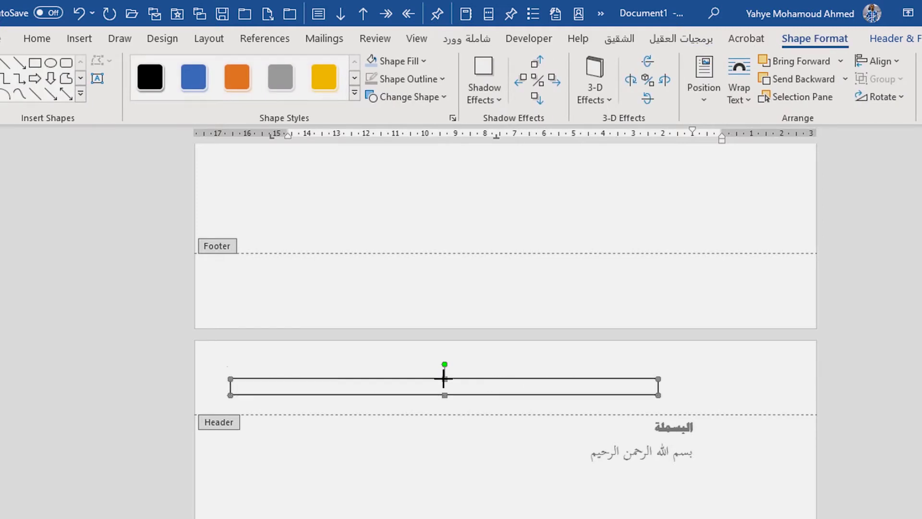
left_click(491, 375)
left_click(492, 379)
left_click(493, 372)
left_click_drag(493, 373, 493, 373)
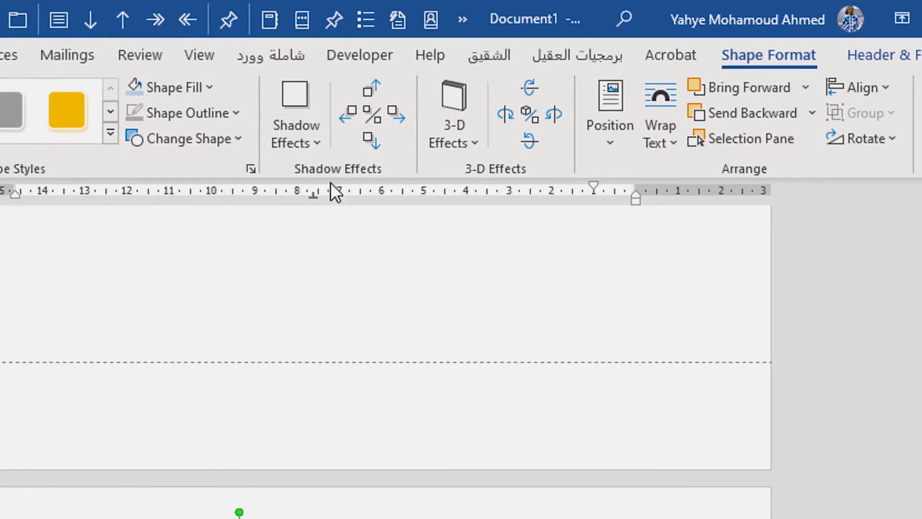
Fill the header bar with the solid light blue theme color and make it slightly thinner.
left_click(195, 87)
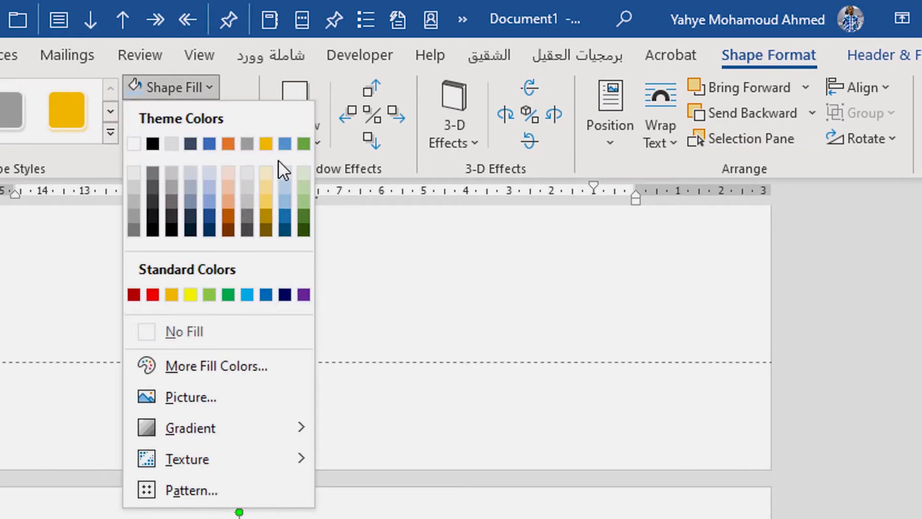
left_click(287, 144)
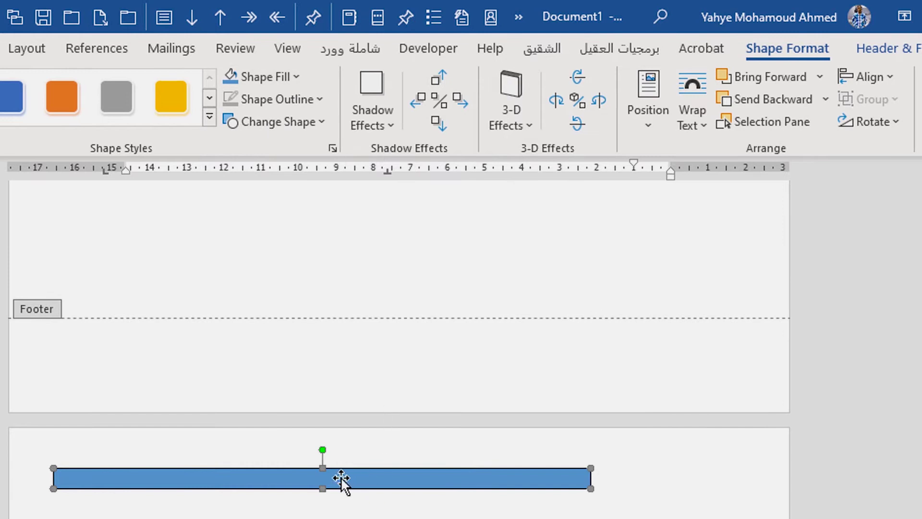
left_click_drag(325, 467, 334, 473)
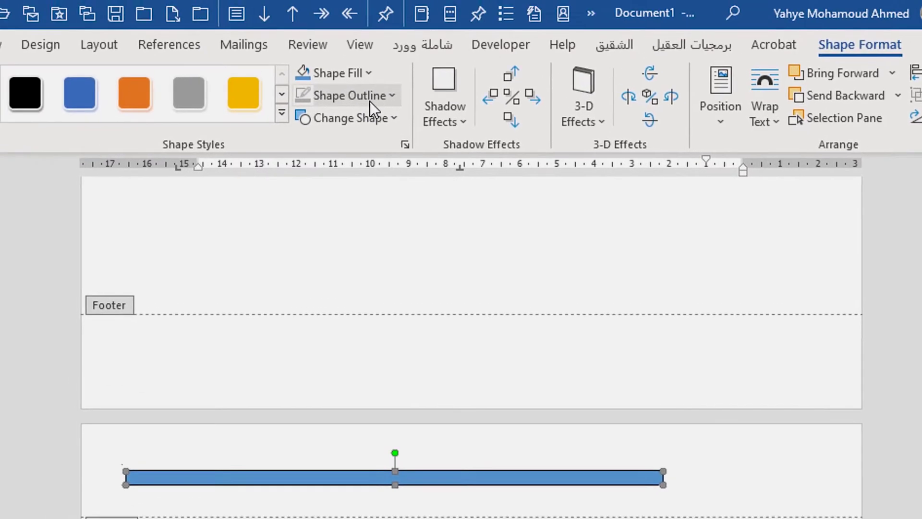
Change the blue header bar's shape to a rounded rectangle.
left_click(337, 17)
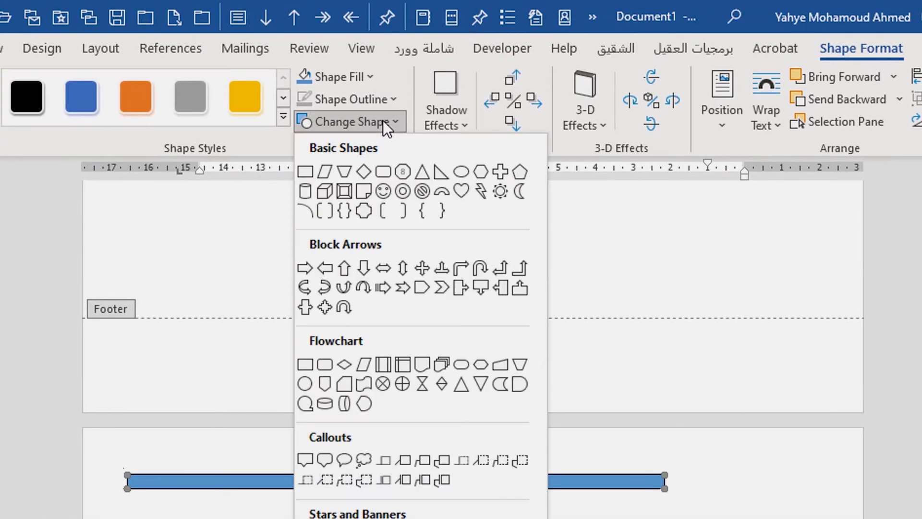
left_click(387, 176)
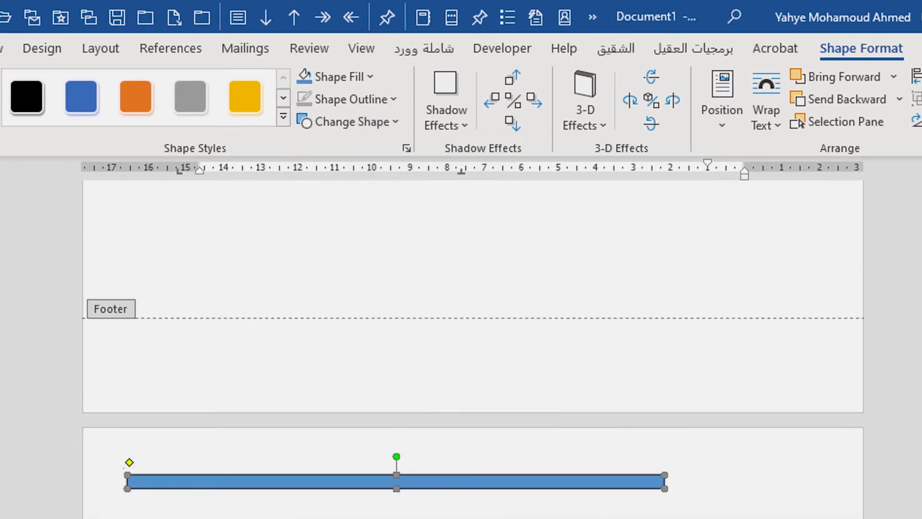
left_click(496, 496)
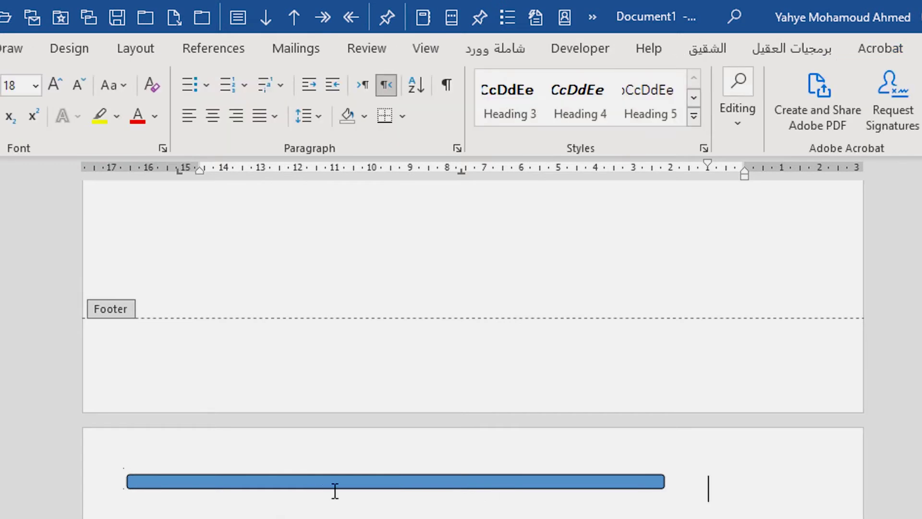
Duplicate the rounded blue bar and move the copy level with the original, toward the page's right edge.
left_click(593, 488)
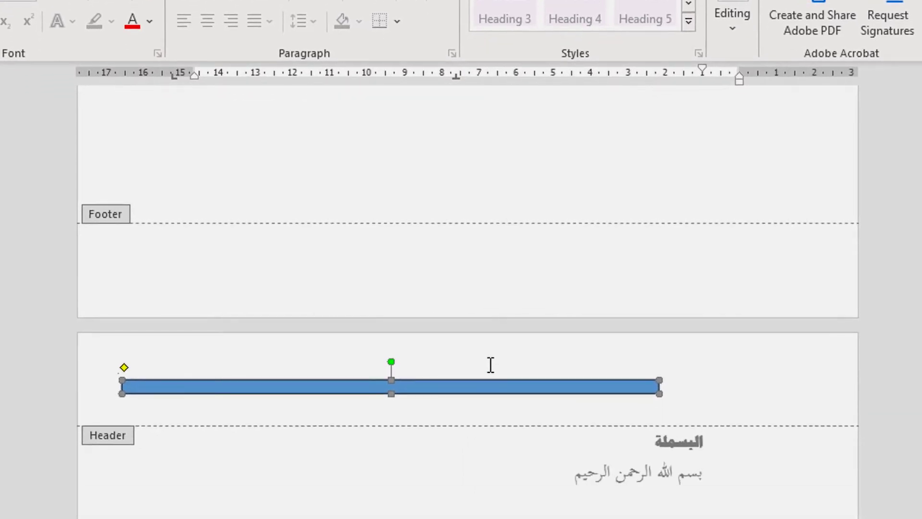
key("ctrl+v")
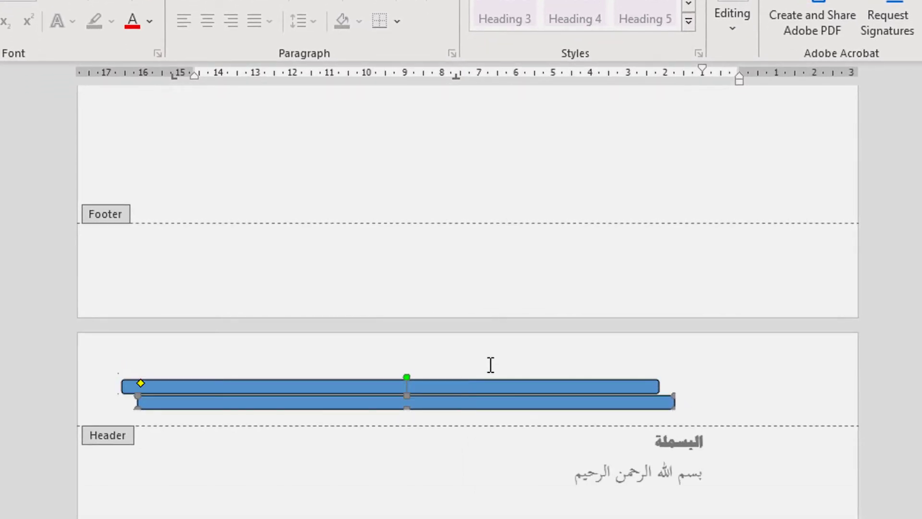
left_click_drag(444, 402, 623, 388)
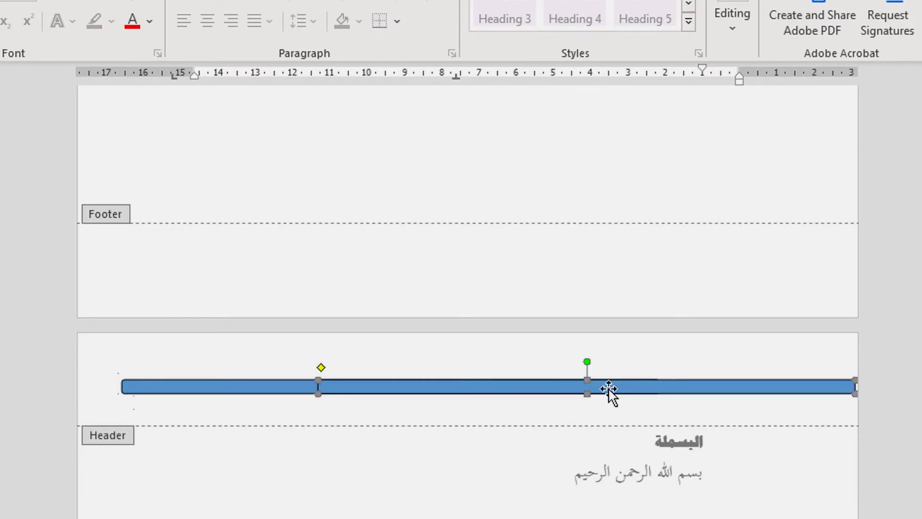
Resize the copied bar into a small box beyond the long bar's right end, taller than the bar and roughly centered on it.
left_click_drag(317, 395, 637, 415)
mouse_move(711, 401)
left_mouse_down()
mouse_move(642, 398)
mouse_move(705, 397)
left_mouse_up()
left_click_drag(747, 361, 747, 362)
left_click_drag(749, 402, 706, 371)
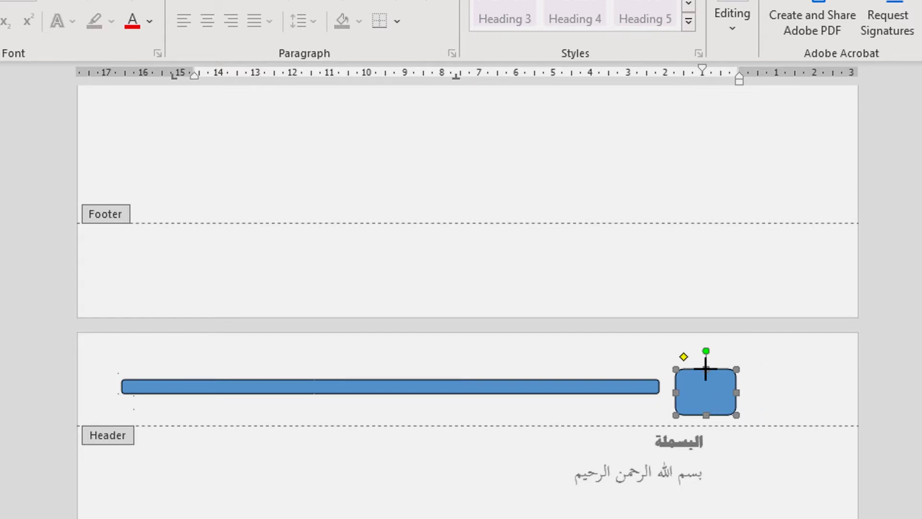
left_click(705, 411)
left_click(702, 401)
mouse_move(706, 416)
left_mouse_down()
mouse_move(702, 397)
mouse_move(704, 406)
left_mouse_up()
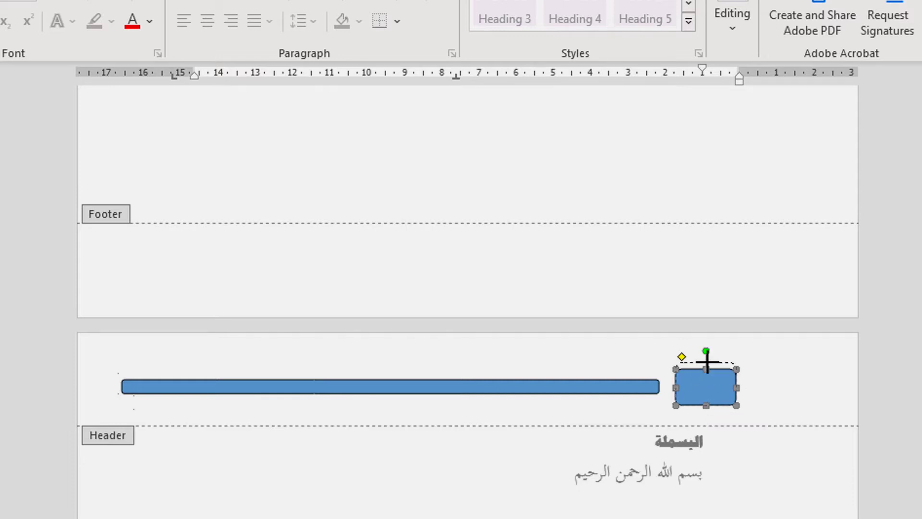
left_click_drag(706, 361, 706, 363)
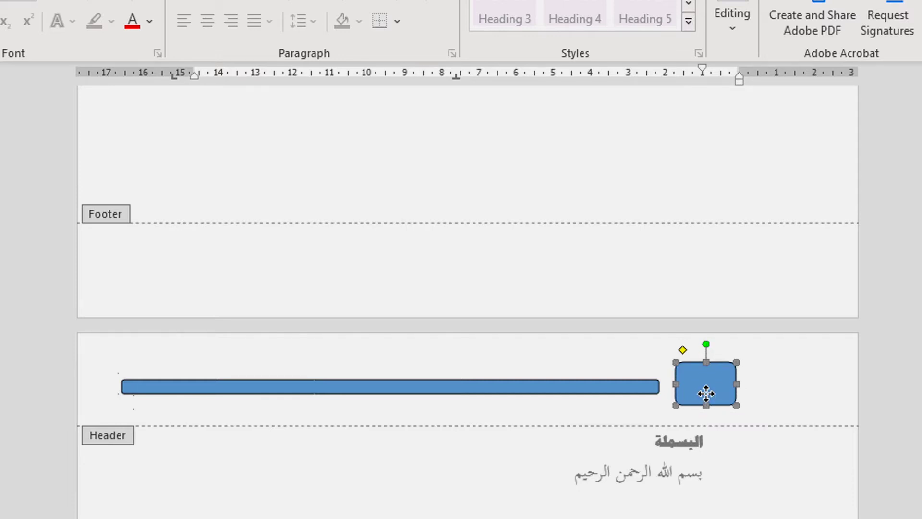
Try the darkest light-blue theme shade on the small box and settle on the lightest tint as its fill.
left_click(856, 0)
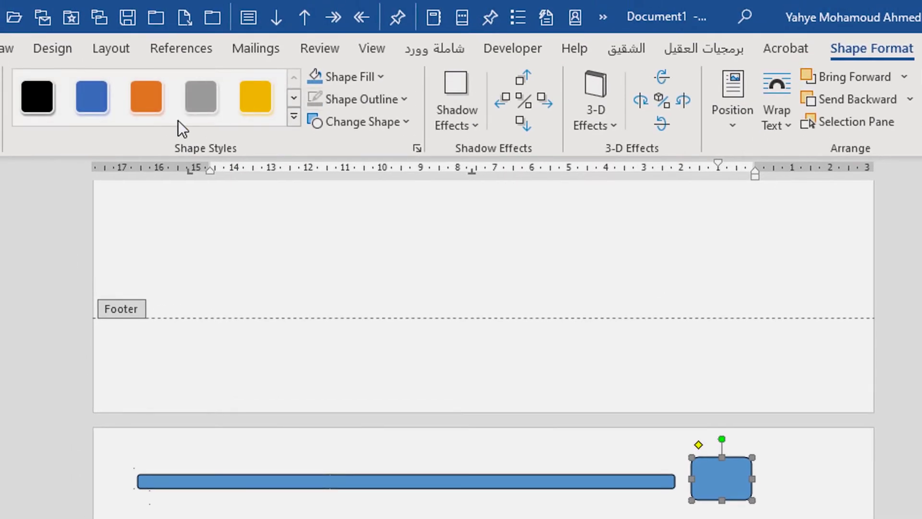
left_click(372, 75)
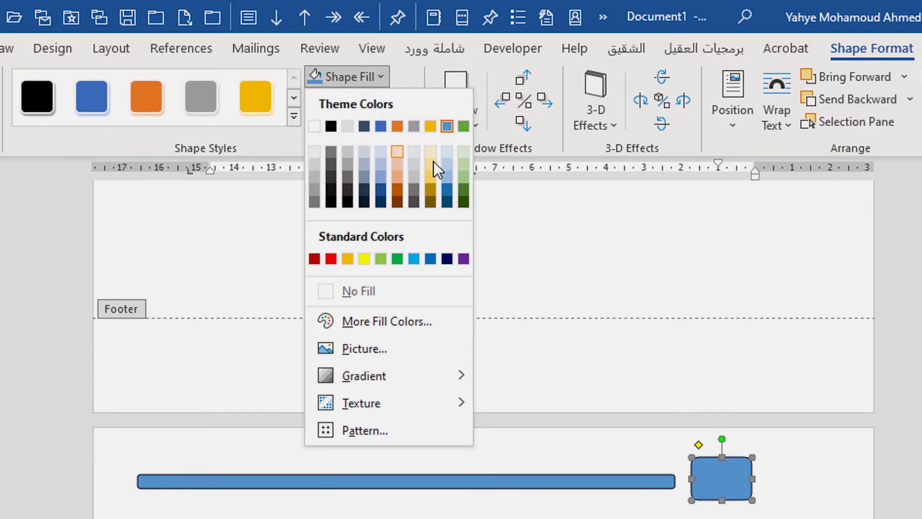
left_click(448, 149)
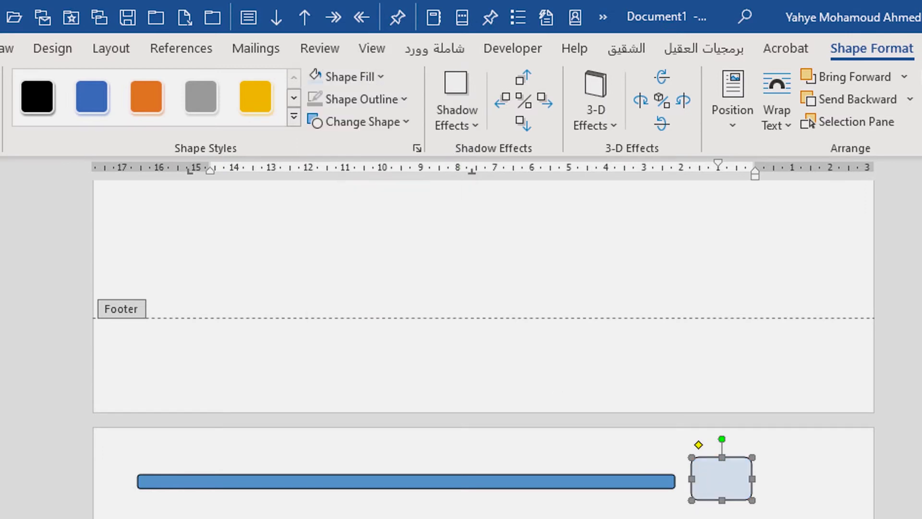
left_click(377, 76)
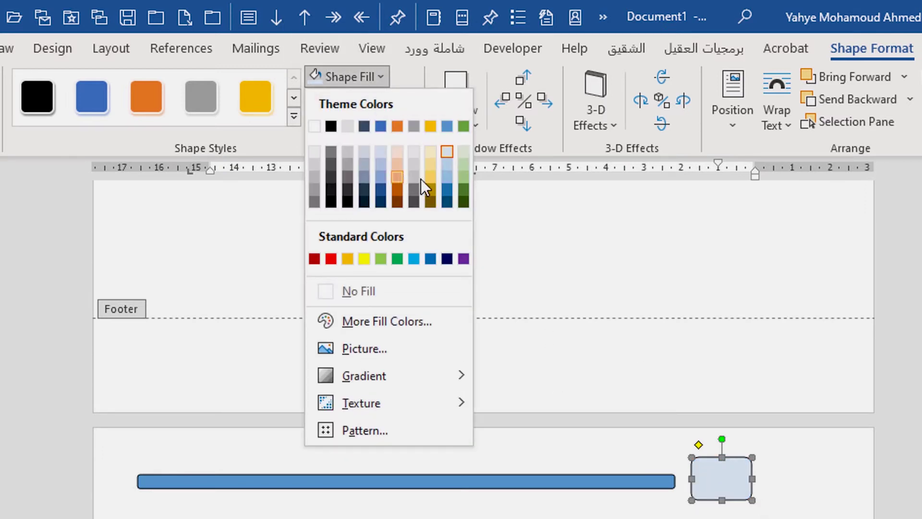
left_click(454, 200)
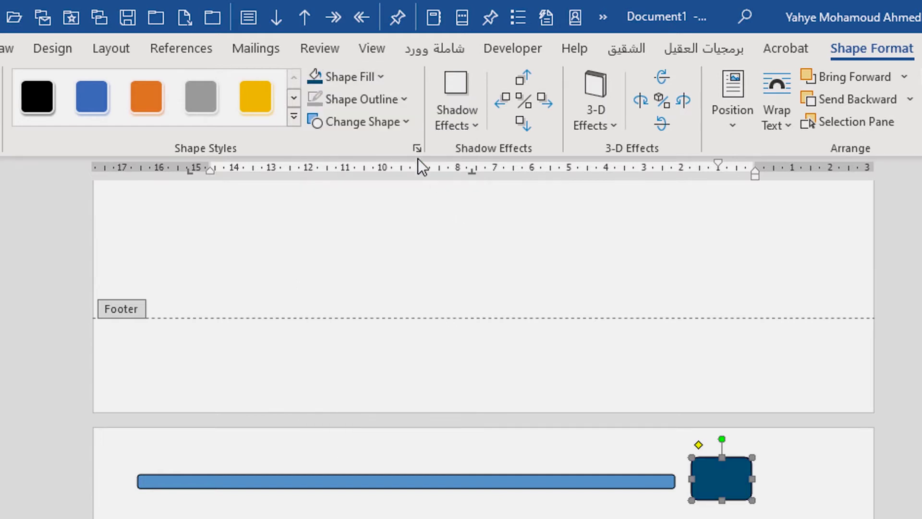
left_click(356, 80)
left_click(445, 152)
Set the small box's outline to a bright blue from the standard colors.
left_click(383, 101)
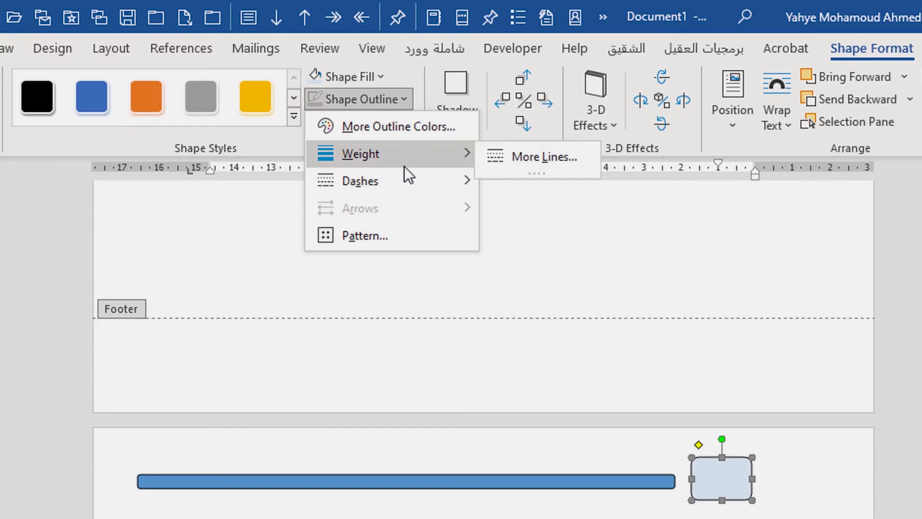
left_click(433, 127)
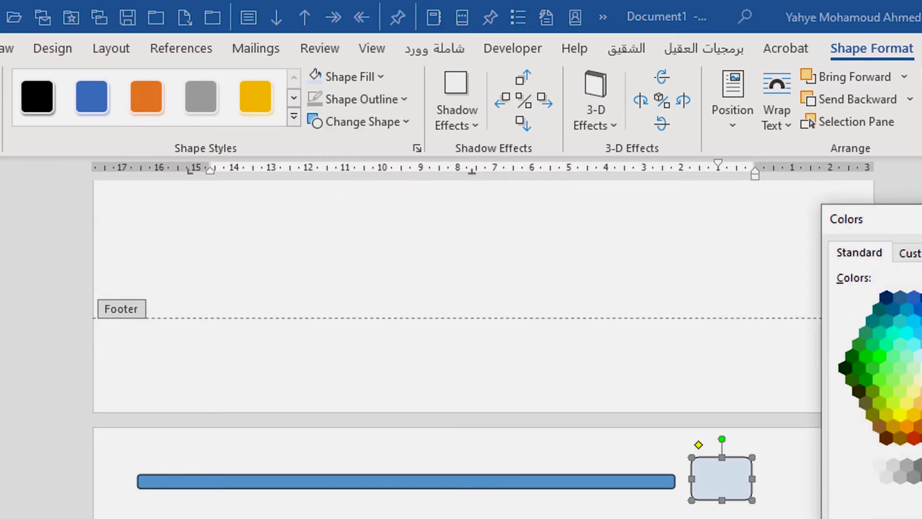
left_click(920, 320)
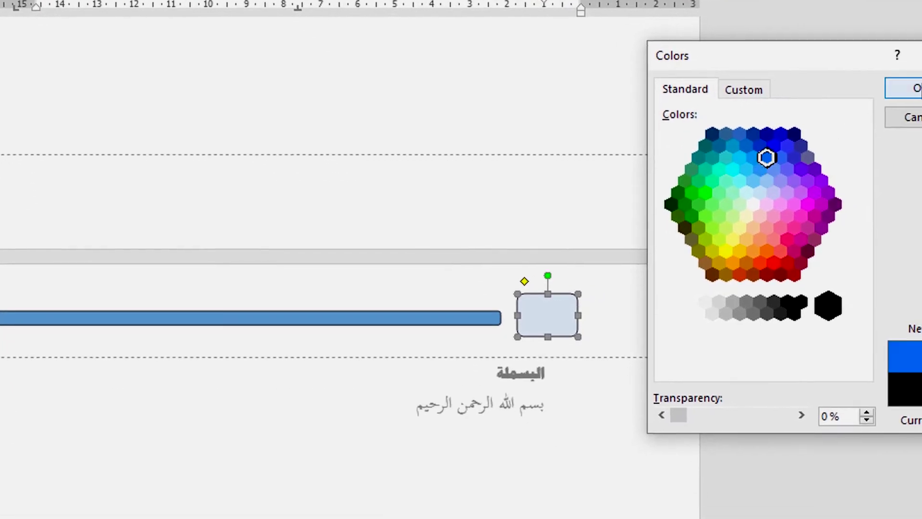
left_click(917, 89)
left_click(613, 330)
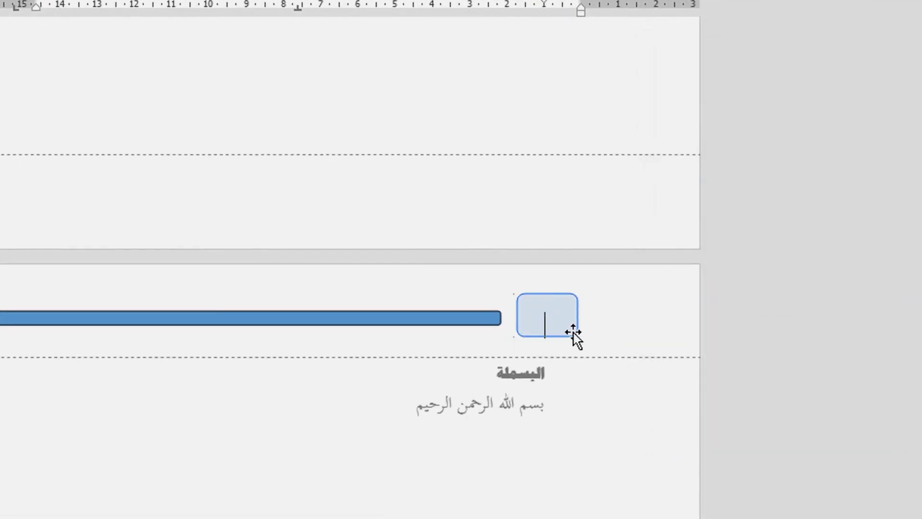
Make the small light-blue box in the header editable so that it can hold text.
left_click(550, 300)
left_click(560, 295)
mouse_move(558, 293)
left_mouse_down()
mouse_move(567, 312)
mouse_move(563, 295)
left_mouse_up()
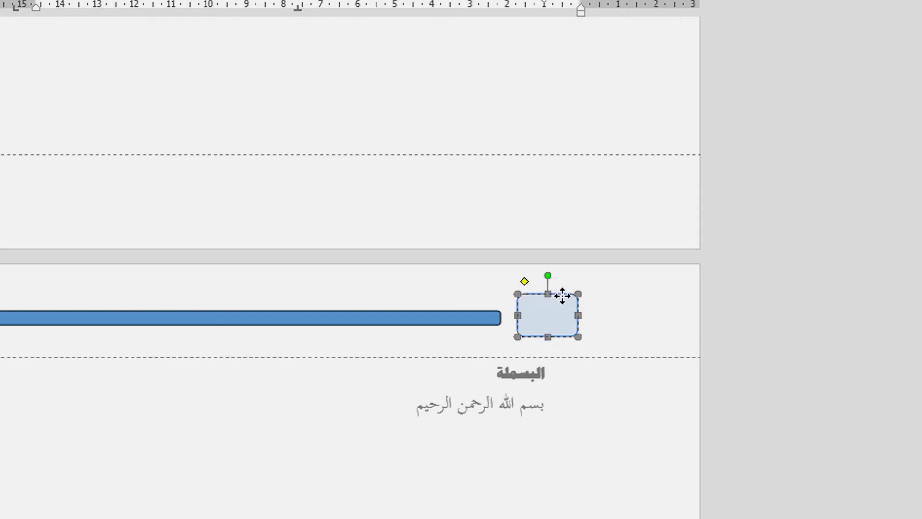
left_click(559, 296)
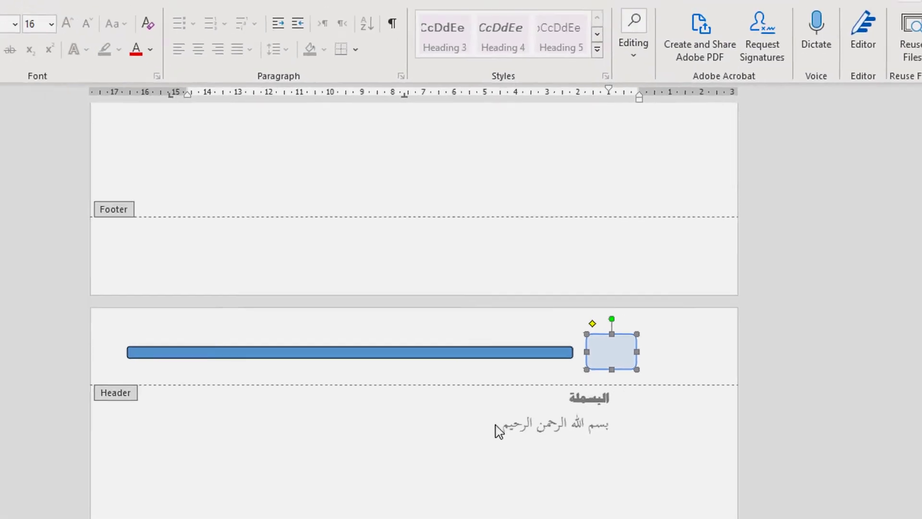
left_click(568, 370)
left_click(615, 338)
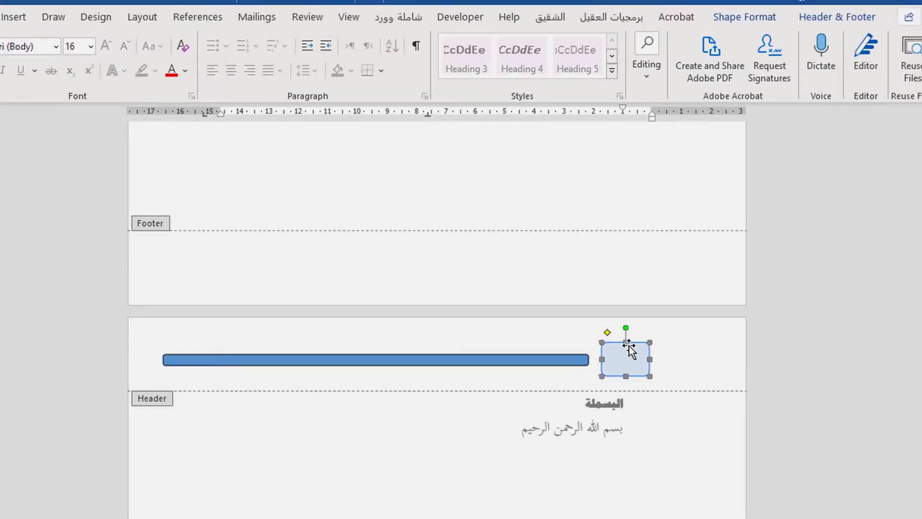
right_click(630, 345)
mouse_move(723, 252)
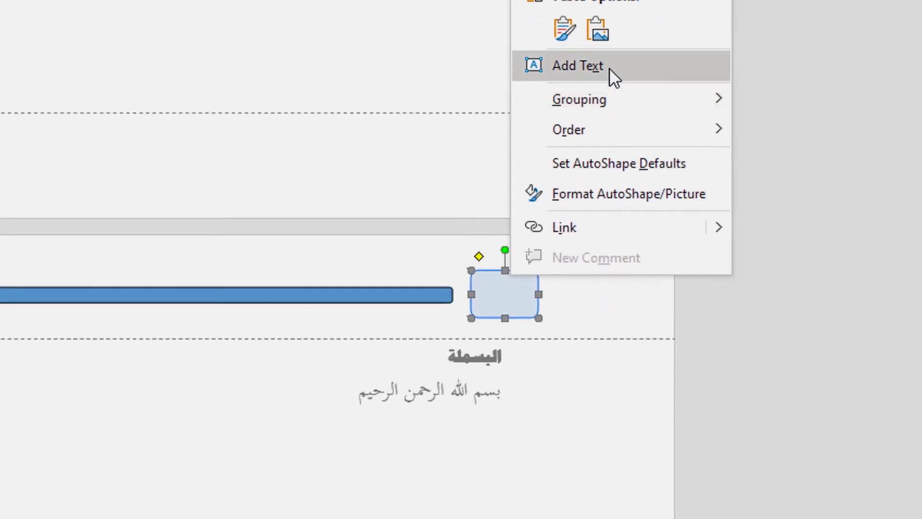
left_click(610, 67)
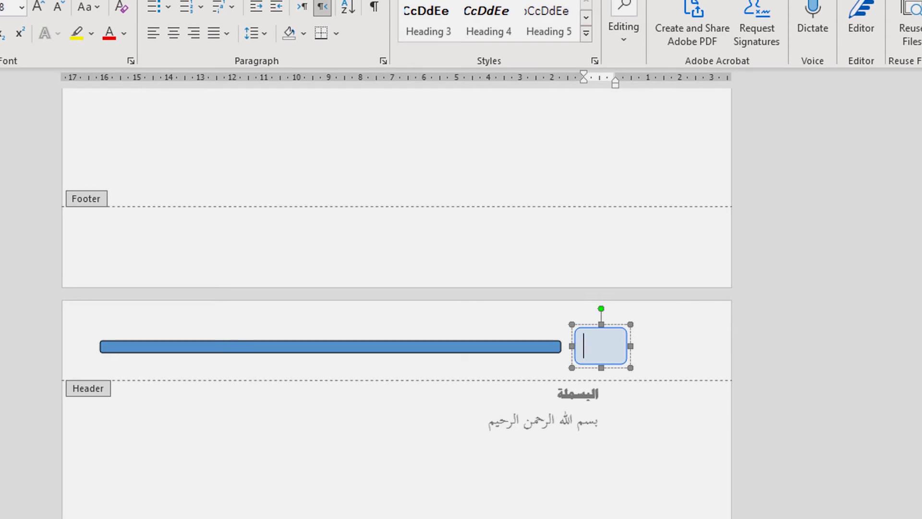
Insert a Plain Number page number at the current position inside the small box.
left_click(0, 0)
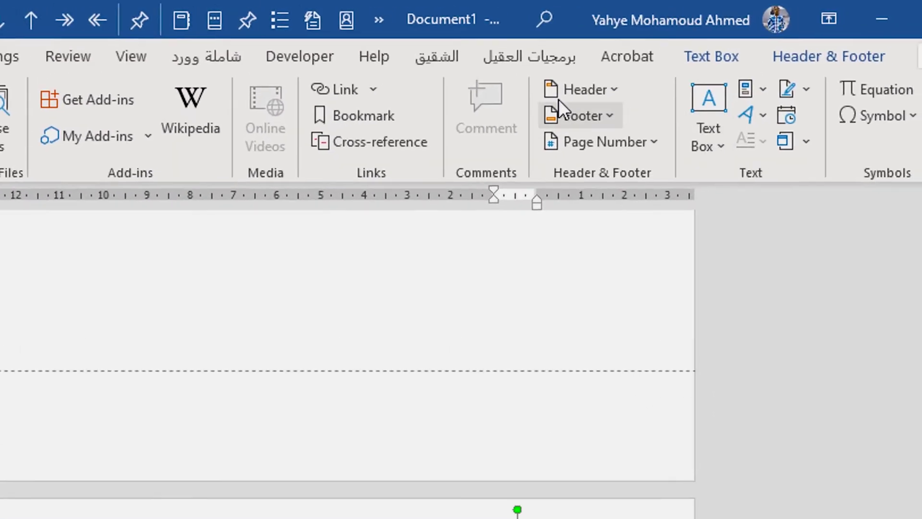
left_click(602, 143)
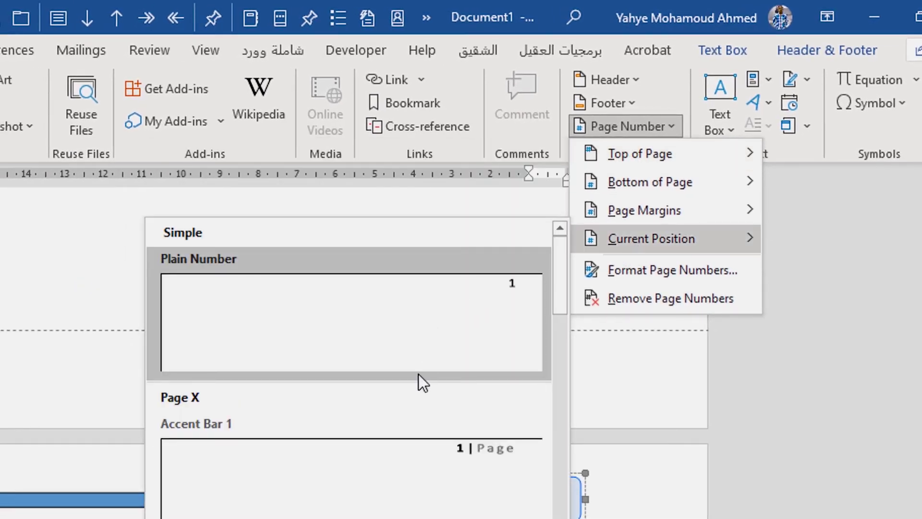
scroll(384, 476, "down", 8)
scroll(384, 480, "up", 10)
left_click(410, 316)
left_click(569, 313)
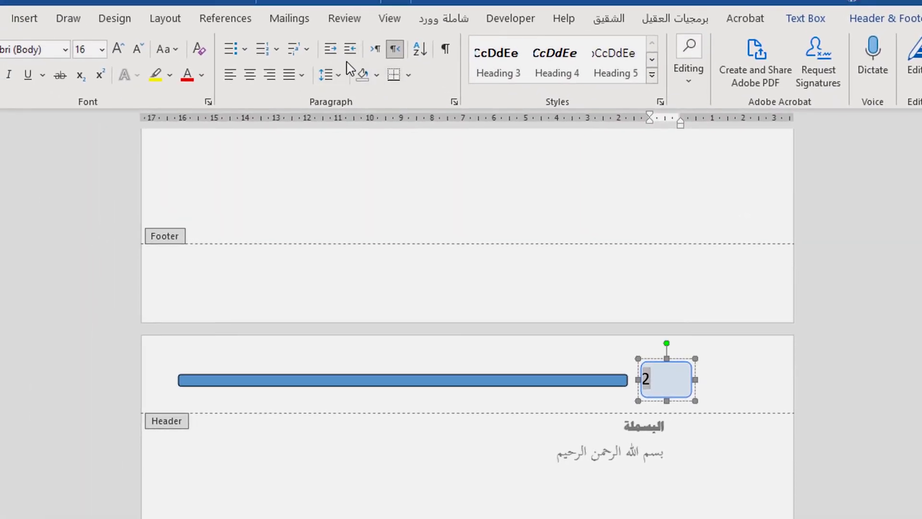
Center the page number horizontally in the small box.
key("Delete")
key("ctrl+z")
left_click(250, 75)
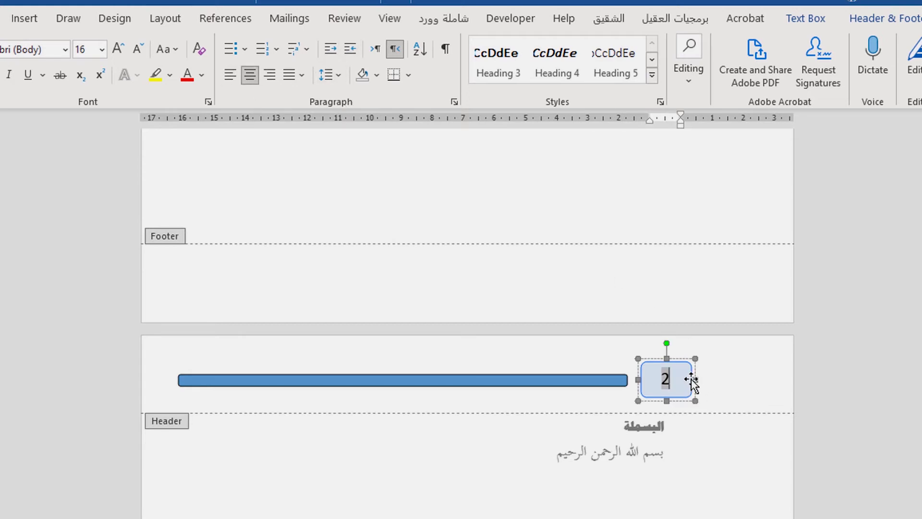
Narrow the page-number box from both sides until it is roughly square.
left_click_drag(693, 379, 685, 379)
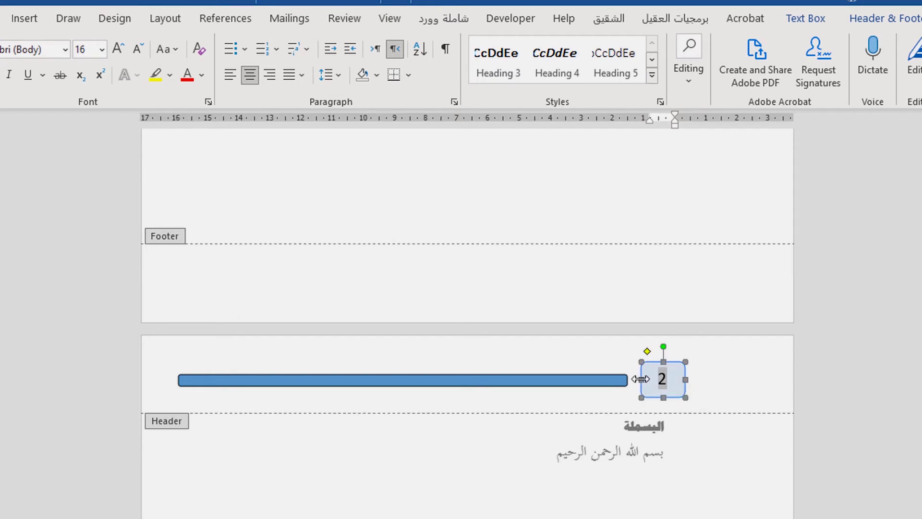
left_click_drag(650, 379, 649, 379)
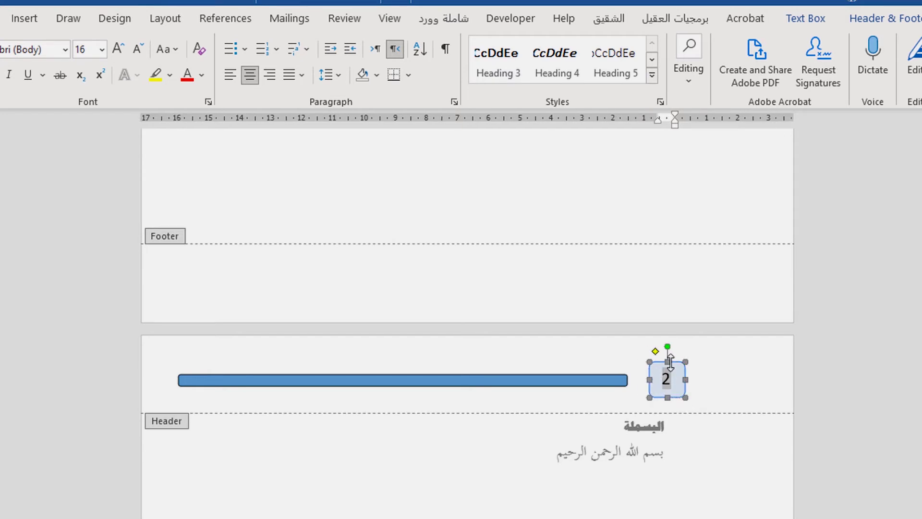
left_click(737, 386)
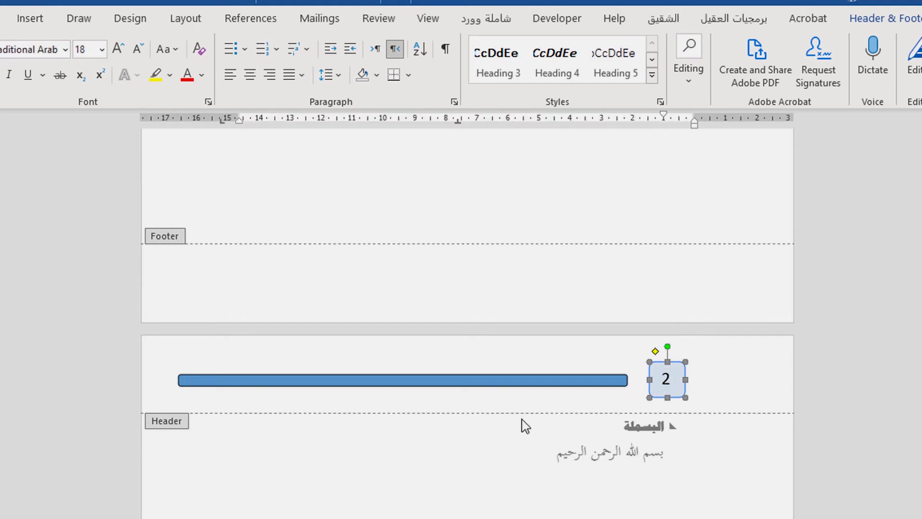
Move the long blue bar close beside the page-number box and leave header editing.
left_click(528, 456)
left_click_drag(624, 384, 638, 389)
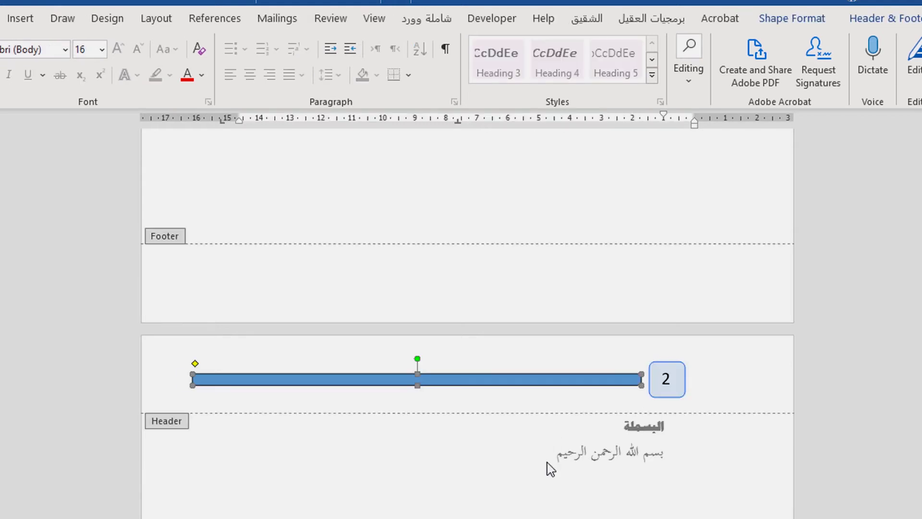
triple_click(549, 460)
left_click(512, 456)
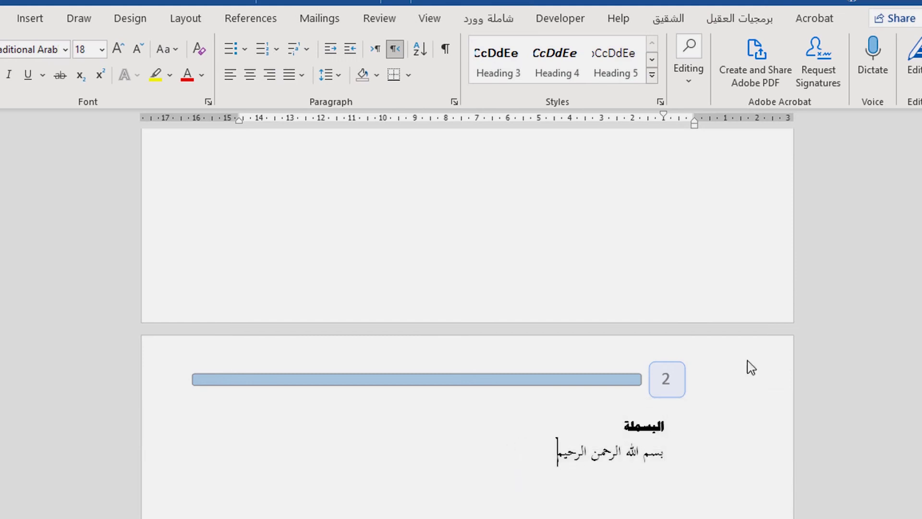
Turn on Different First Page for the header so the title page has its own empty header, and leave header editing.
scroll(817, 322, "down", 5)
scroll(839, 307, "down", 12)
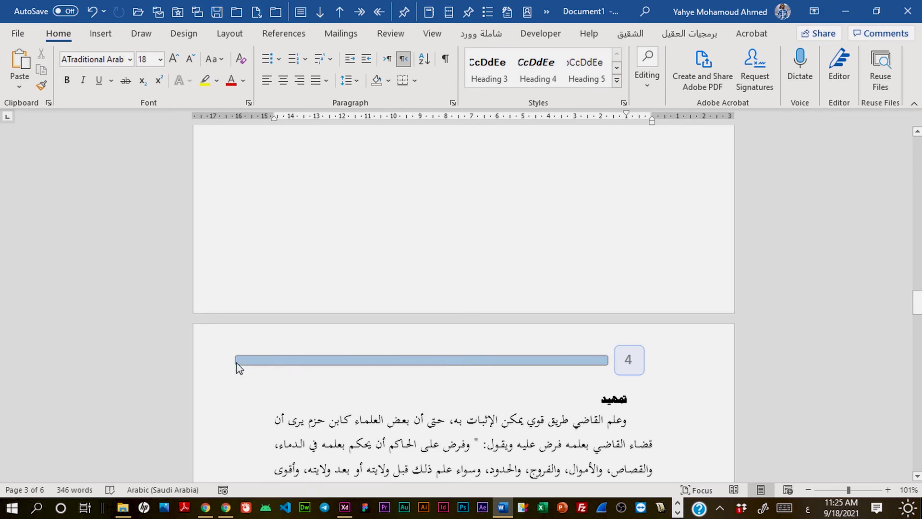
scroll(513, 366, "down", 15)
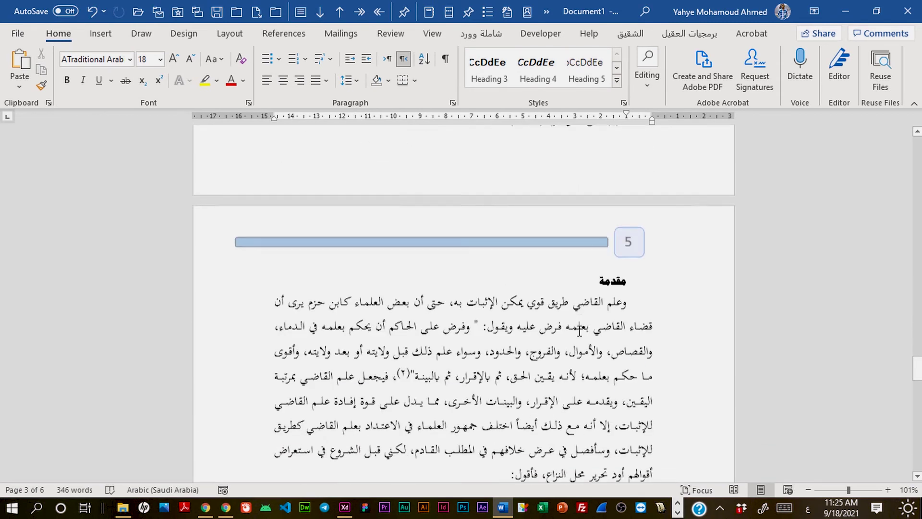
scroll(565, 326, "down", 15)
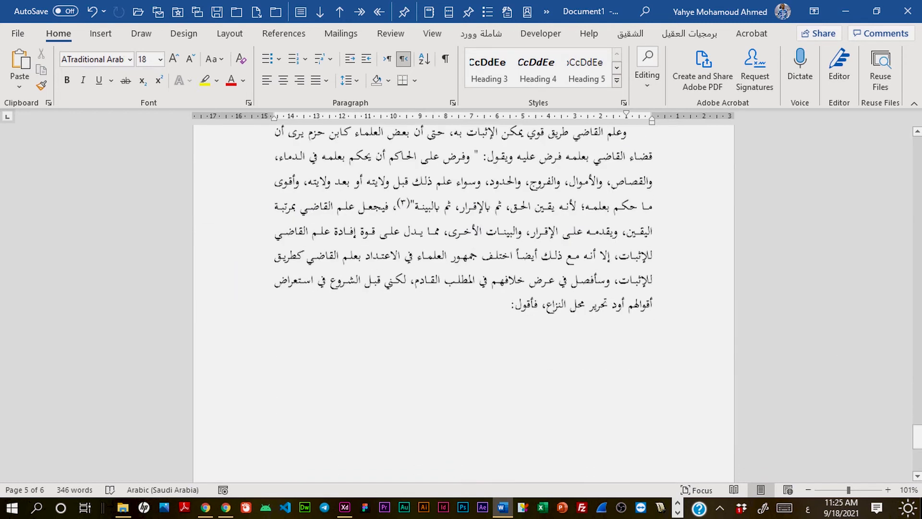
left_click_drag(917, 456, 917, 144)
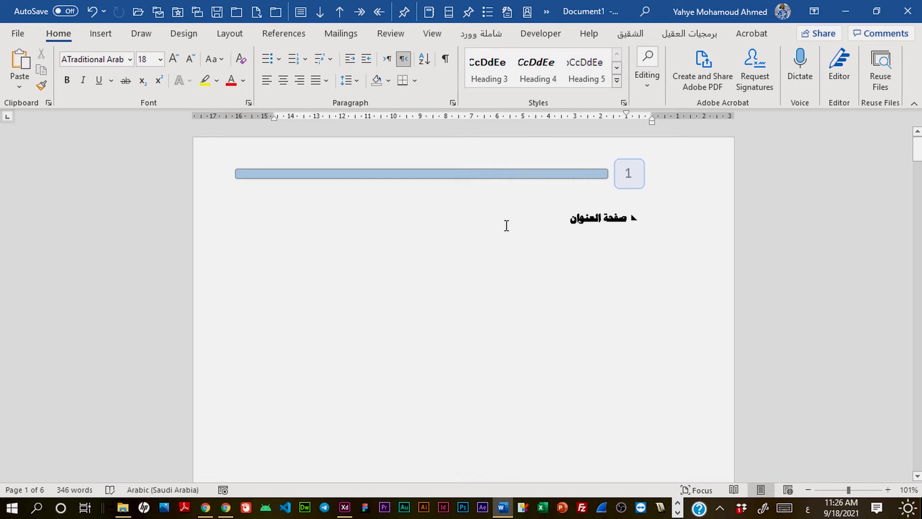
double_click(504, 182)
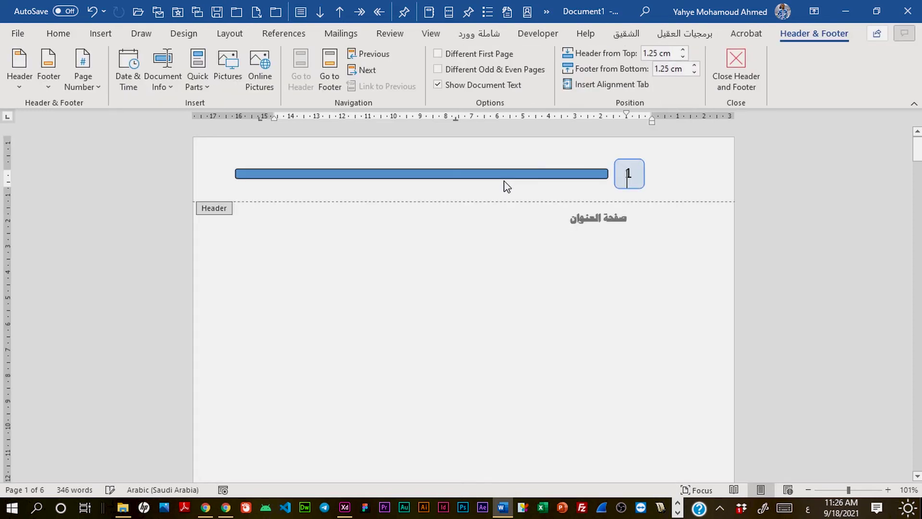
left_click(443, 53)
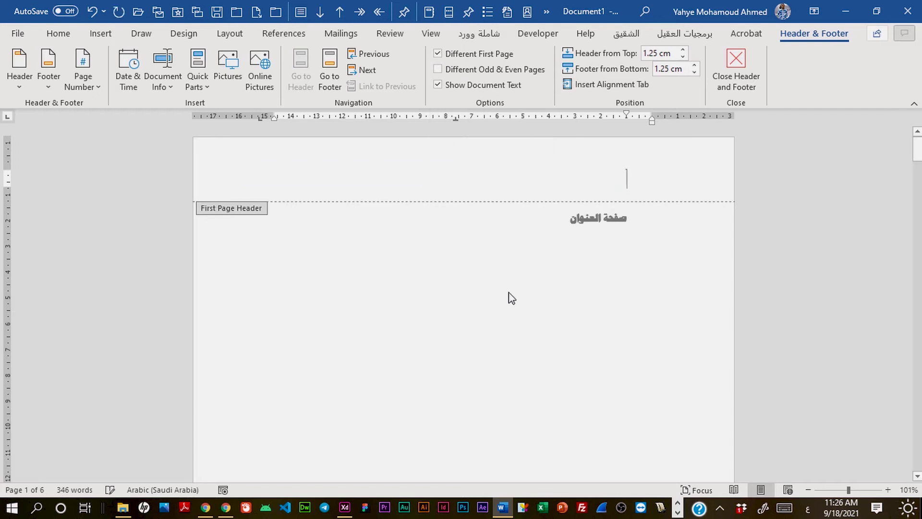
key("Escape")
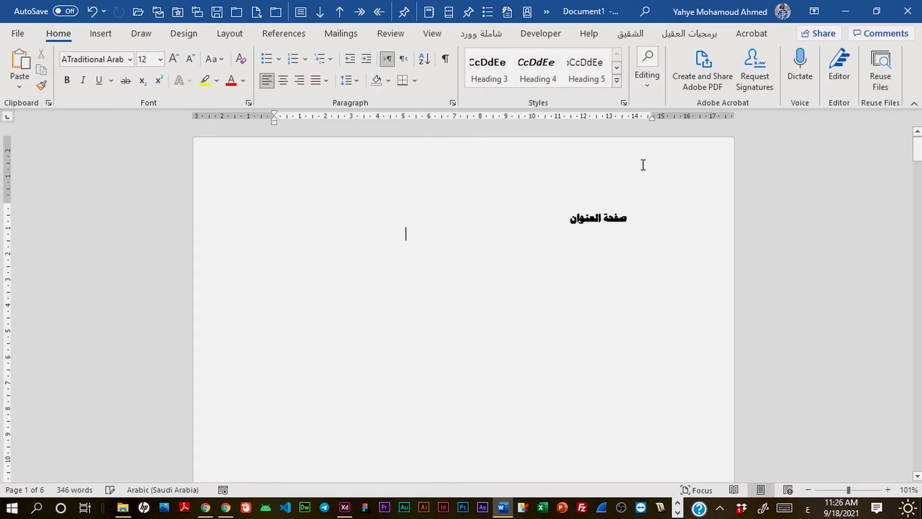
Check the header bar and page numbers on the pages after the title page.
scroll(558, 239, "down", 12)
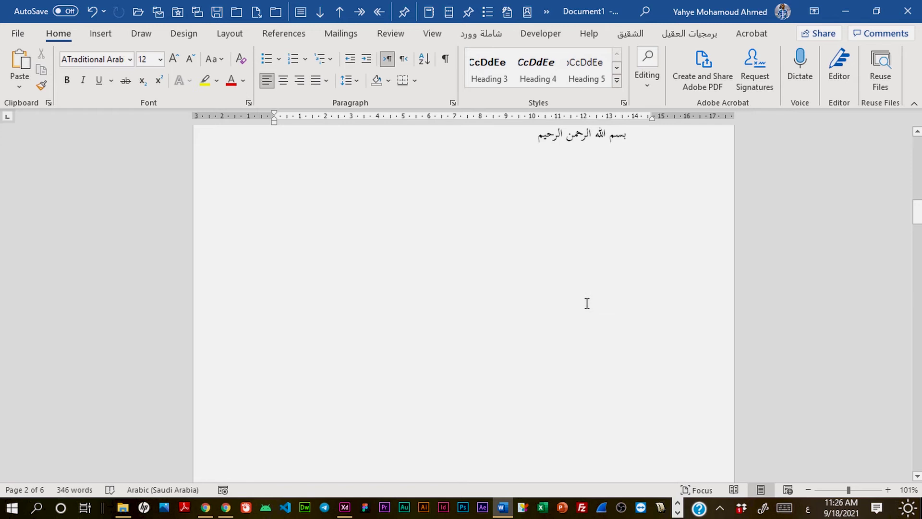
scroll(608, 234, "up", 3)
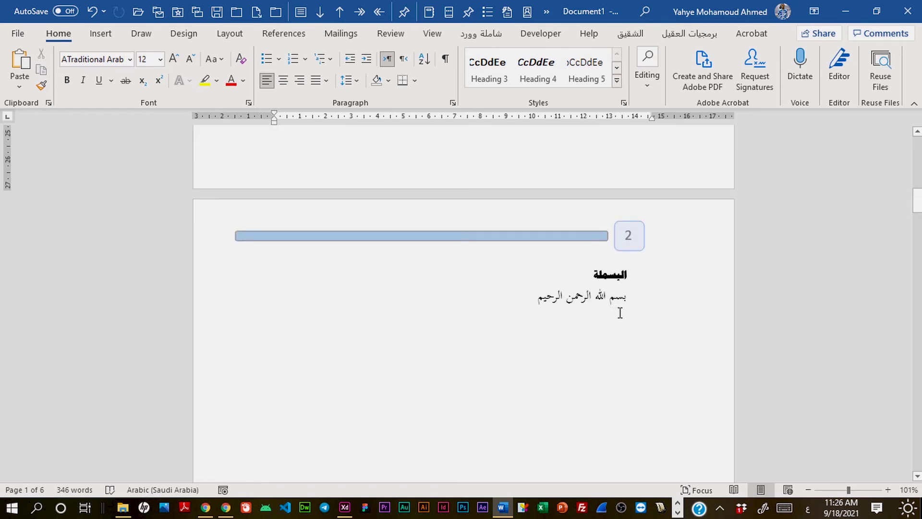
scroll(620, 313, "down", 10)
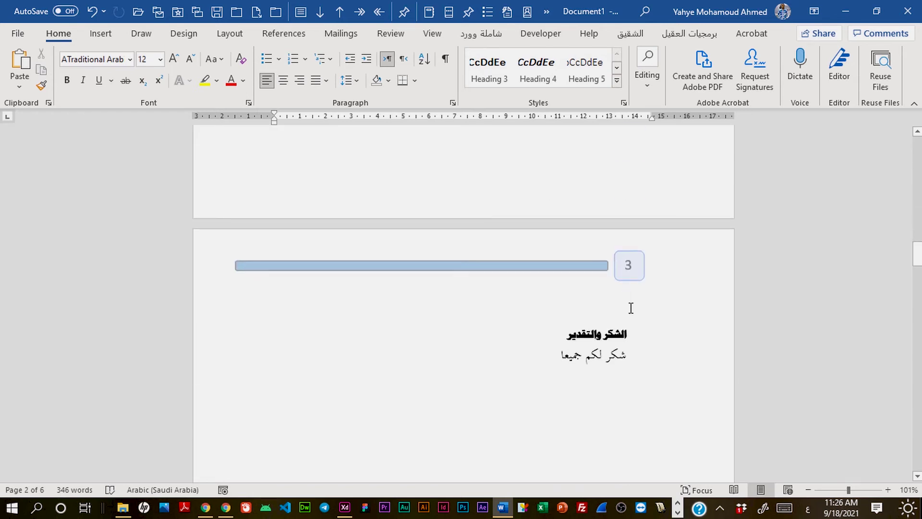
scroll(631, 308, "down", 4)
scroll(595, 293, "down", 6)
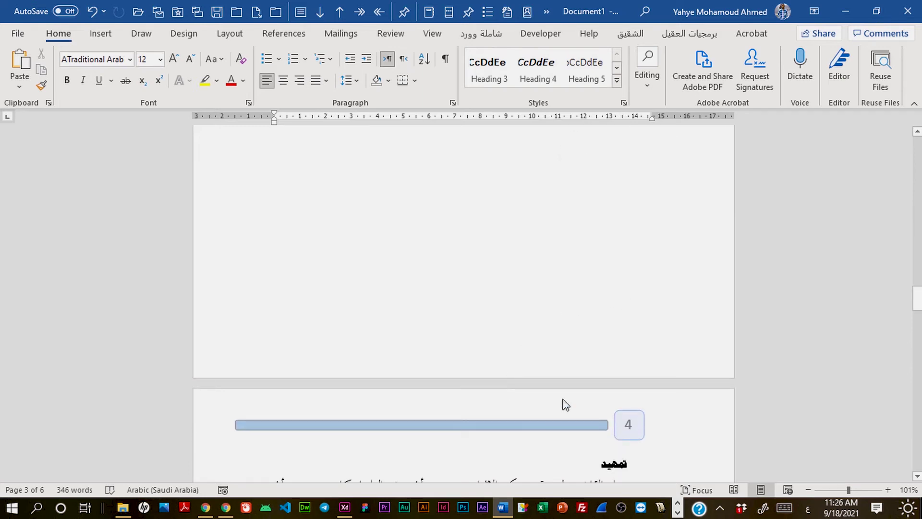
scroll(567, 356, "down", 9)
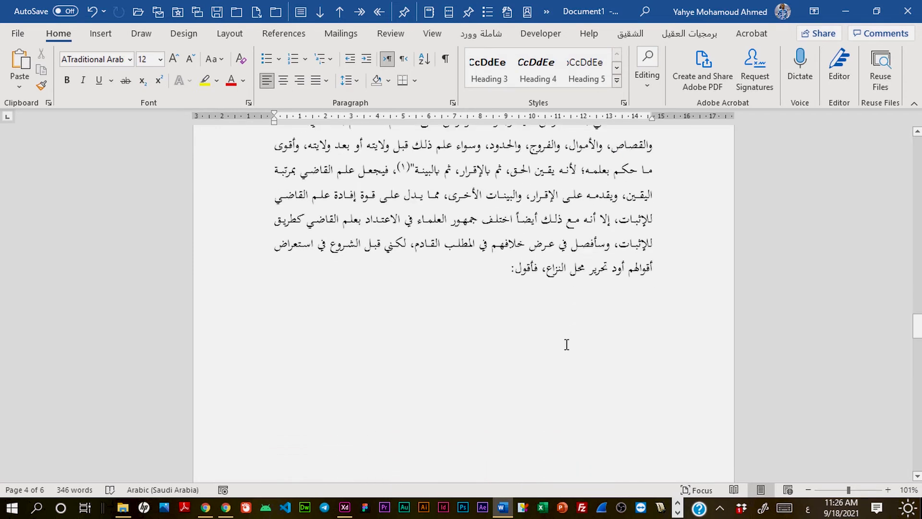
scroll(565, 345, "down", 6)
Open header and footer editing and turn on Different Odd & Even Pages.
left_click(433, 356)
double_click(433, 356)
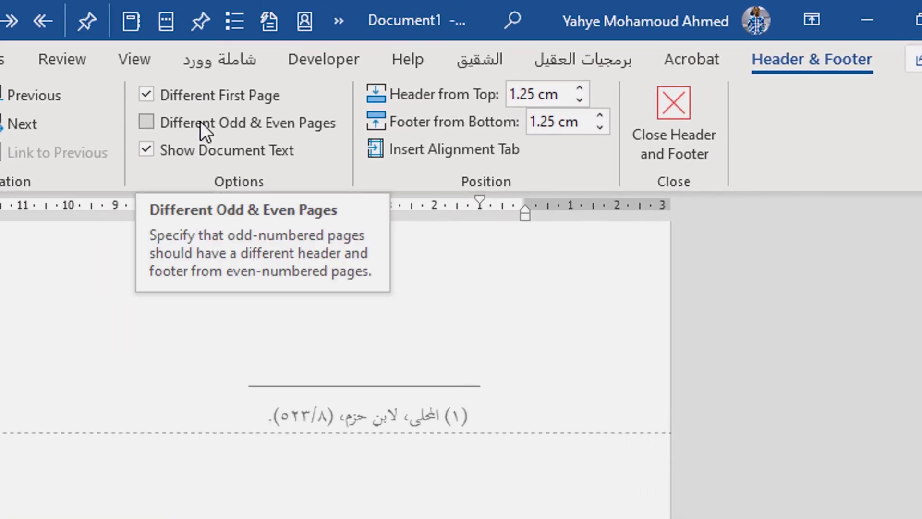
left_click(201, 122)
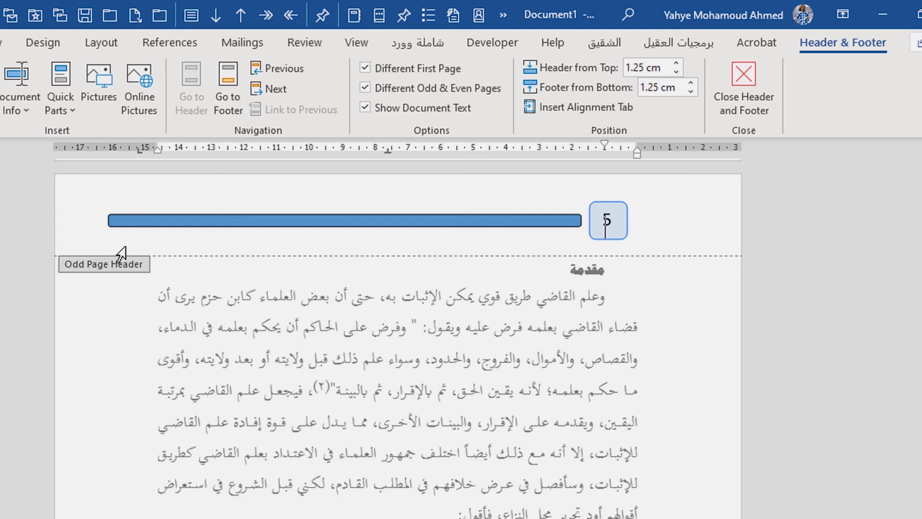
Copy the bar and page-number box from the odd page header and paste them into the even page header.
scroll(379, 311, "down", 8)
scroll(379, 318, "down", 2)
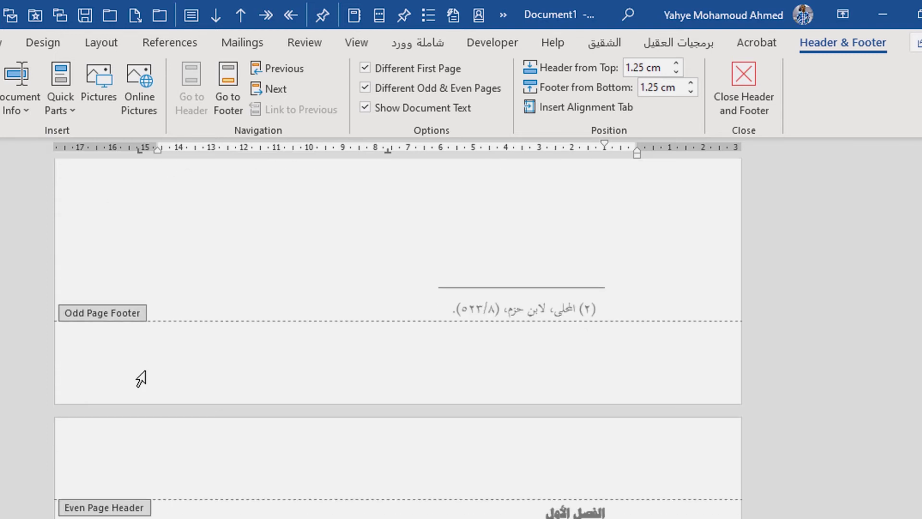
scroll(404, 414, "up", 10)
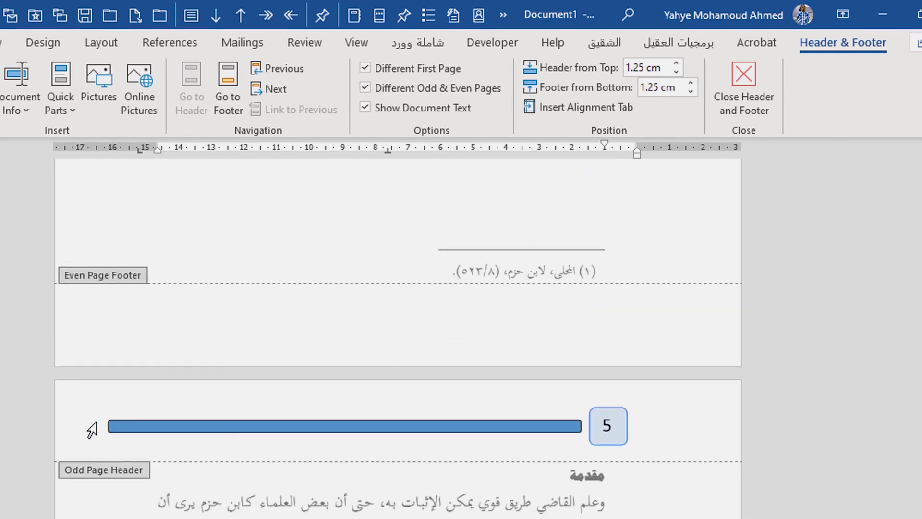
left_click(71, 428)
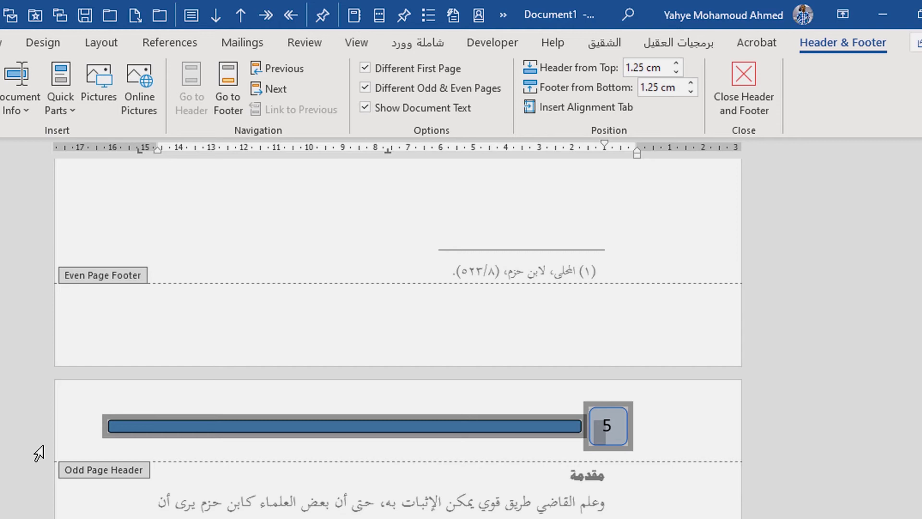
scroll(230, 502, "down", 10)
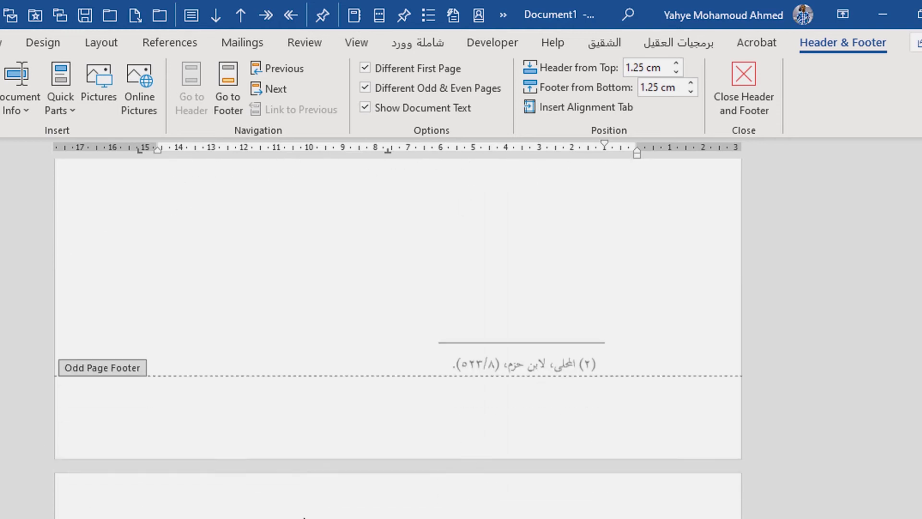
scroll(303, 518, "down", 2)
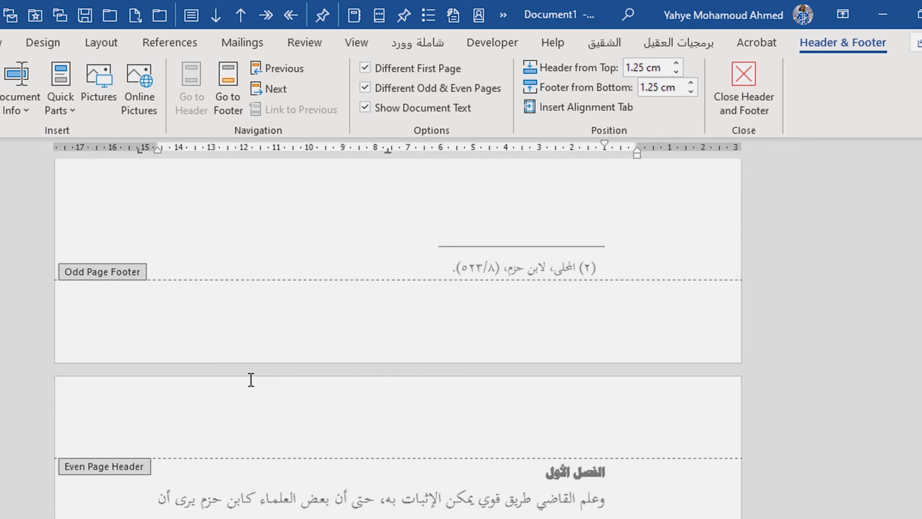
key("ctrl+v")
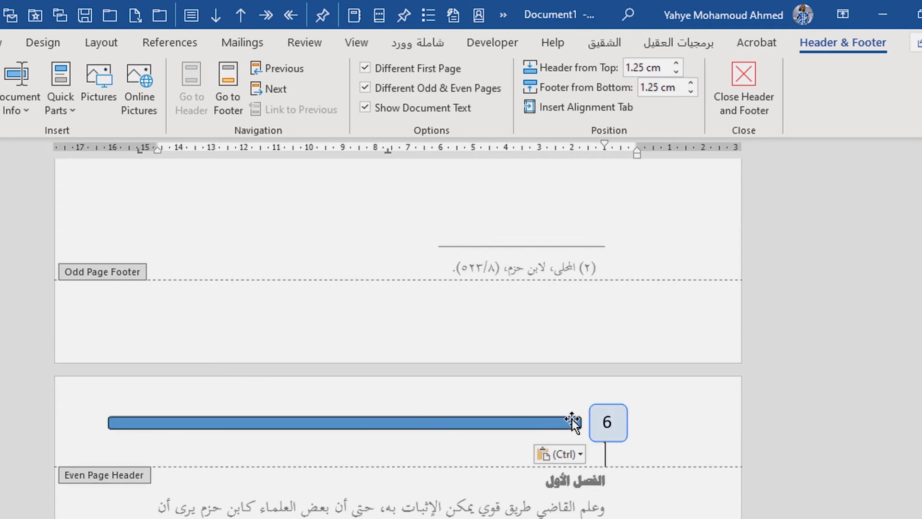
Move the page-number box to the left end of the blue bar in the even page header.
left_click(611, 419)
left_click(617, 403)
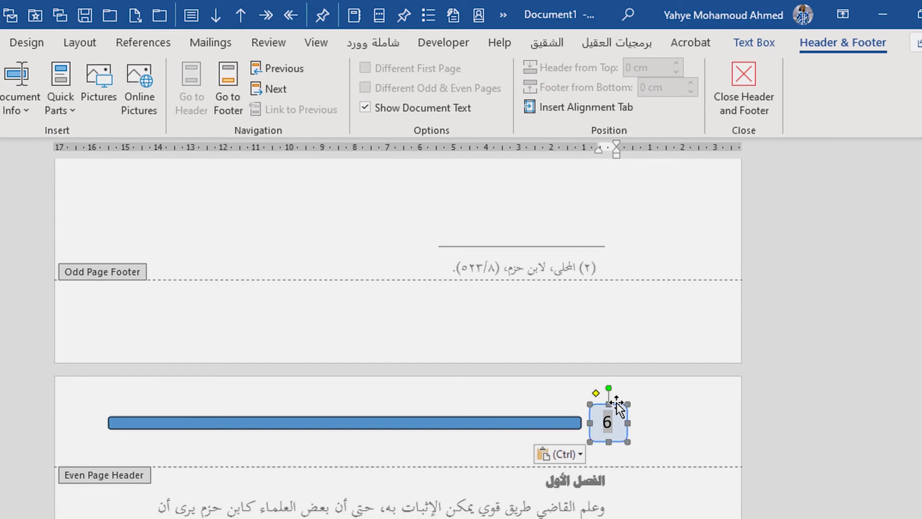
left_click_drag(618, 404, 142, 411)
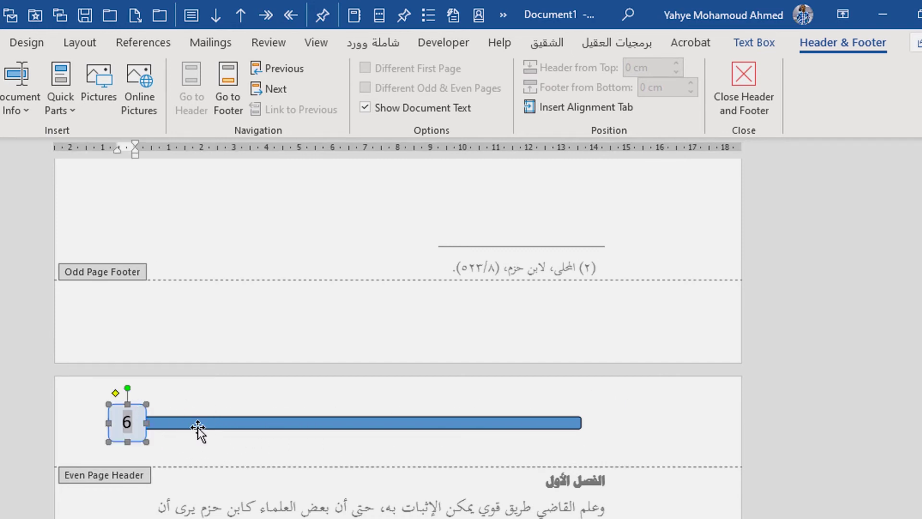
Shift the even header's blue bar right to leave a small gap beside the page-number box, and leave header editing.
left_click(223, 412)
left_click(216, 422)
left_click_drag(222, 423, 266, 422)
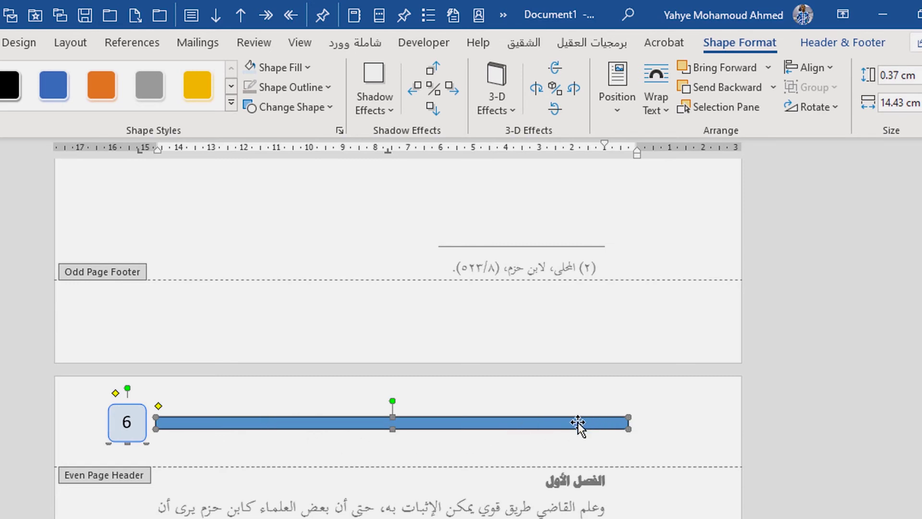
key("ctrl+Right")
key("ctrl+Right")
key("ctrl+Right")
key("ctrl+Right")
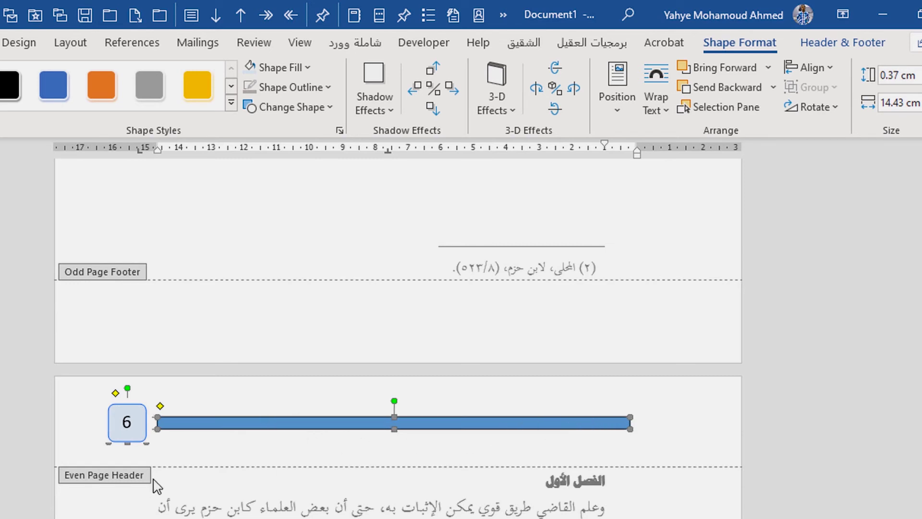
left_click(205, 459)
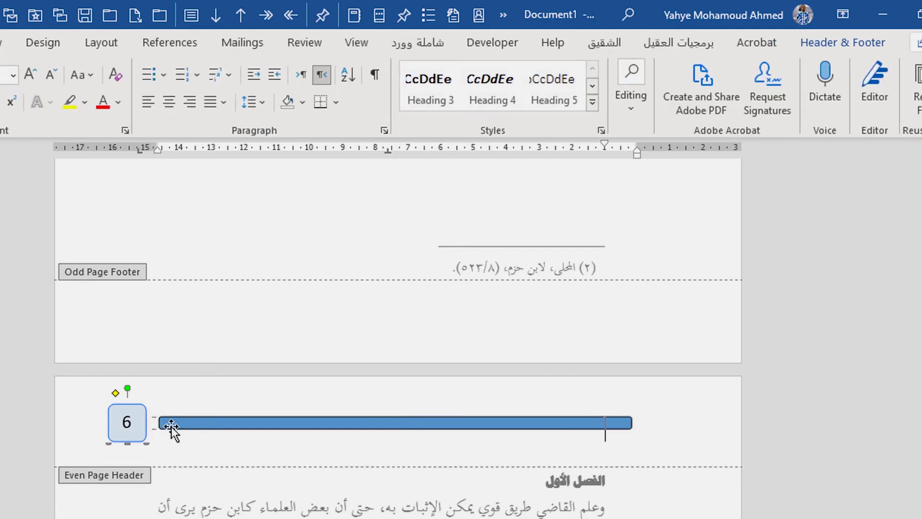
double_click(221, 505)
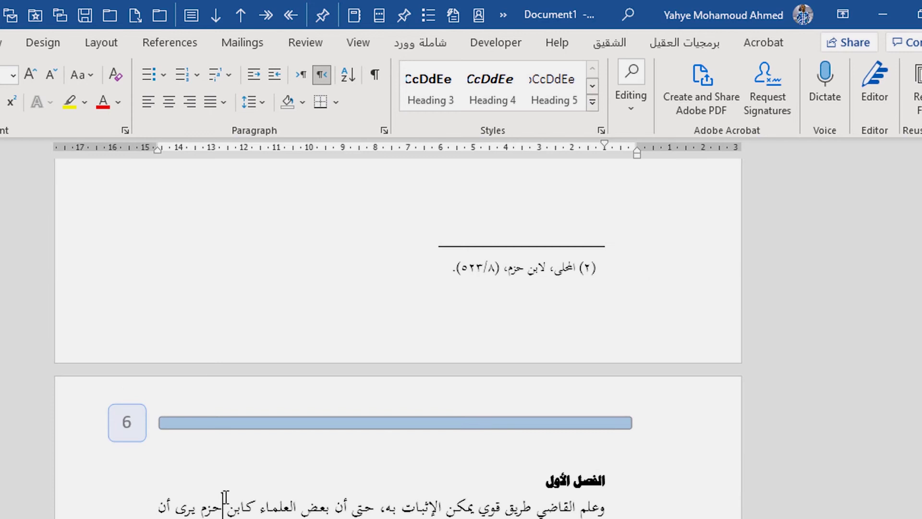
Check how the bar and page-number box sit on odd and even pages, including with two pages side by side.
scroll(704, 303, "up", 15)
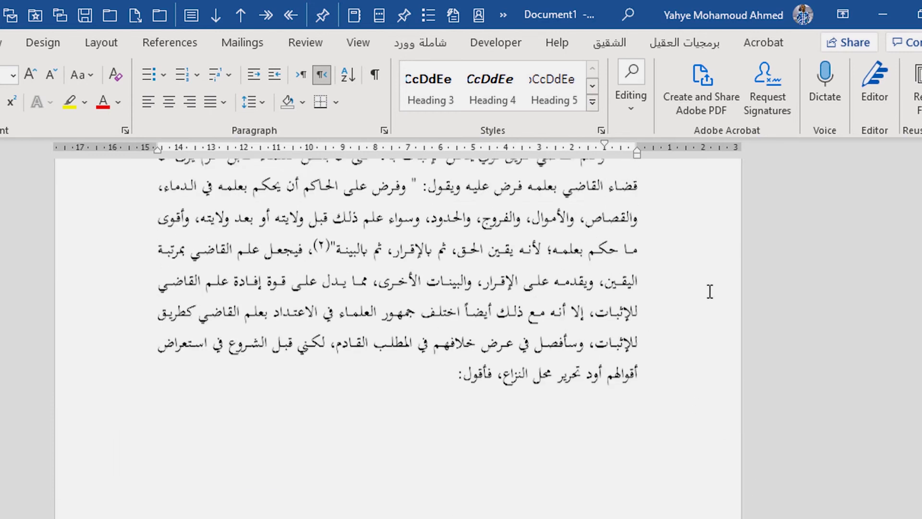
scroll(648, 404, "down", 10)
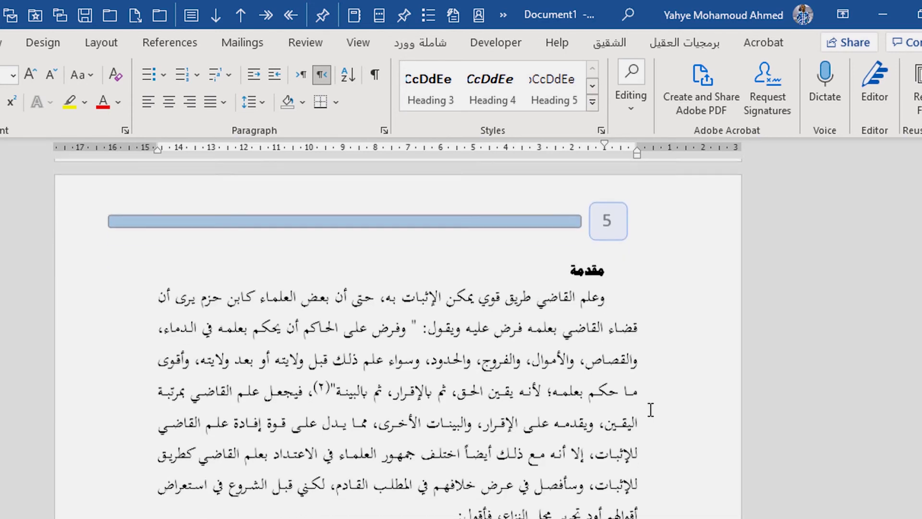
scroll(633, 346, "up", 5)
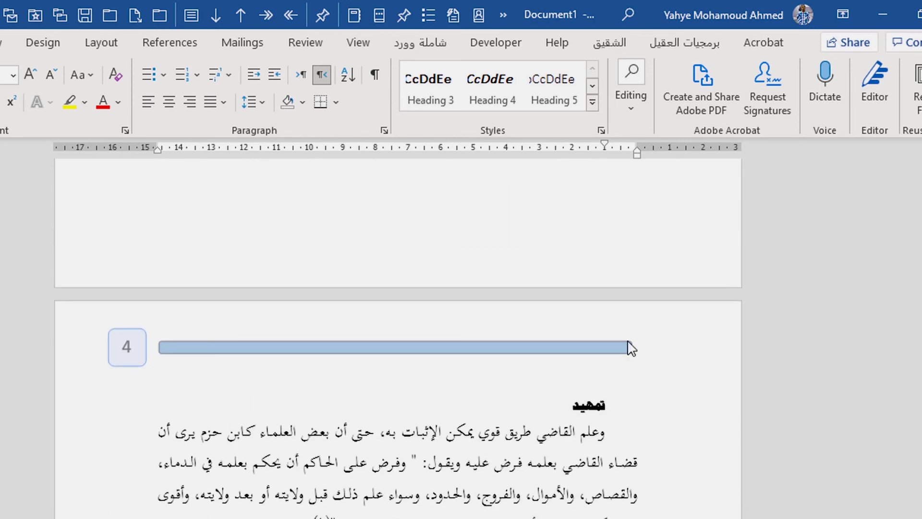
scroll(780, 484, "down", 18)
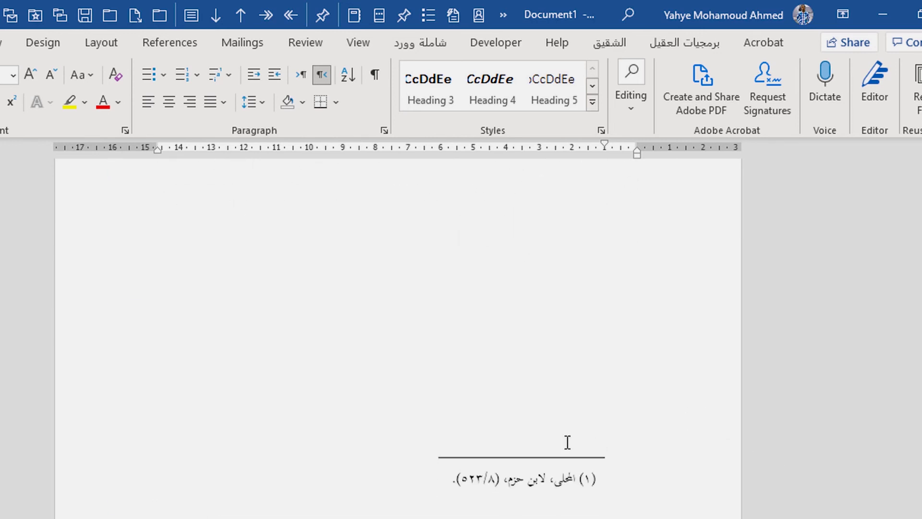
scroll(532, 439, "down", 12)
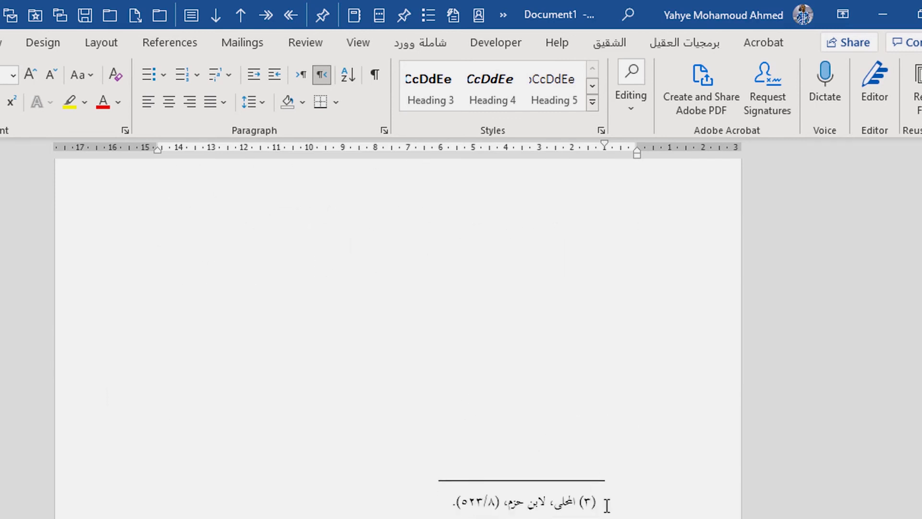
scroll(398, 336, "down", 3)
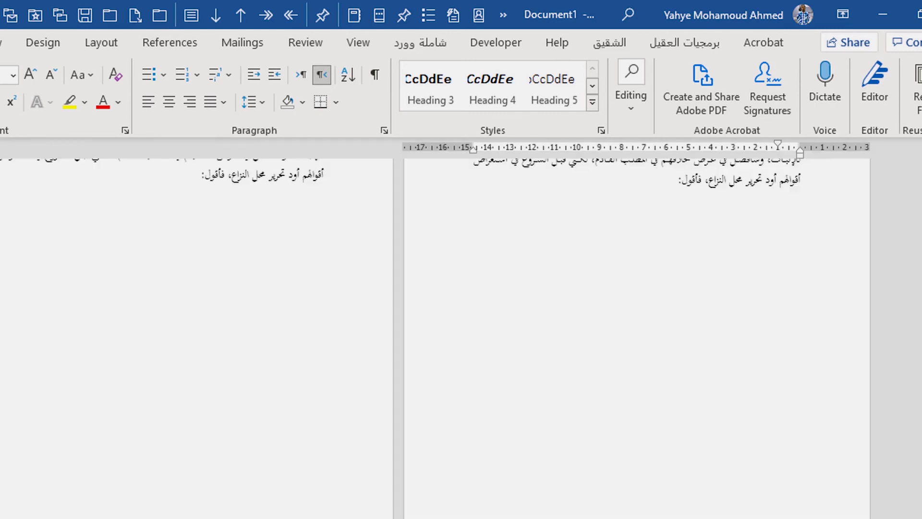
scroll(823, 441, "down", 5)
scroll(828, 346, "up", 2)
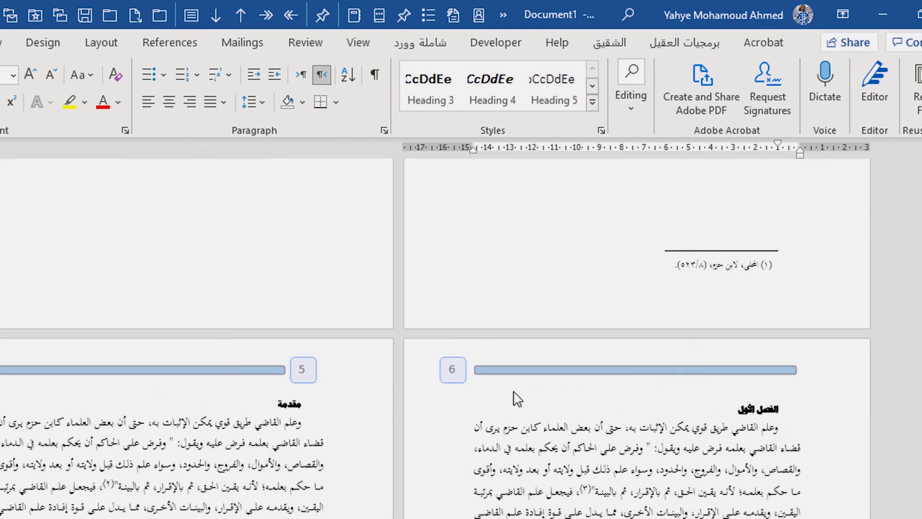
scroll(592, 310, "up", 2)
scroll(593, 310, "up", 10)
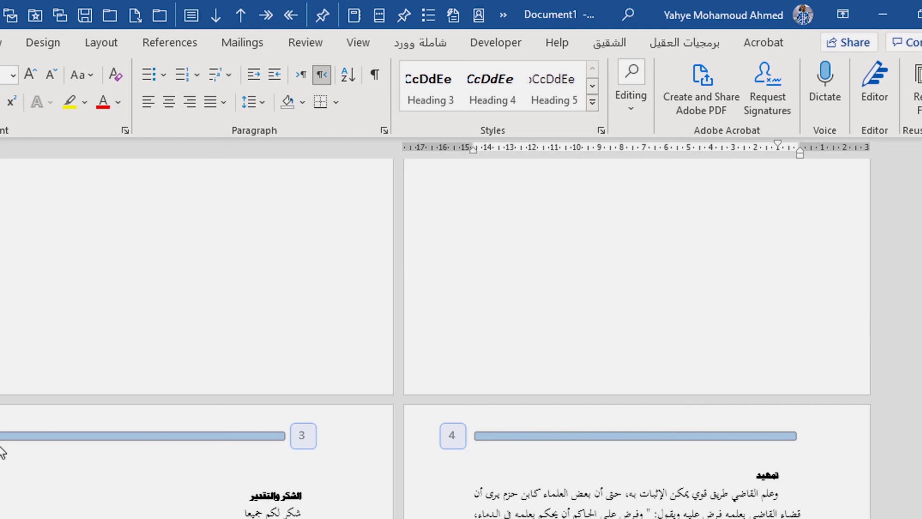
scroll(679, 340, "up", 10)
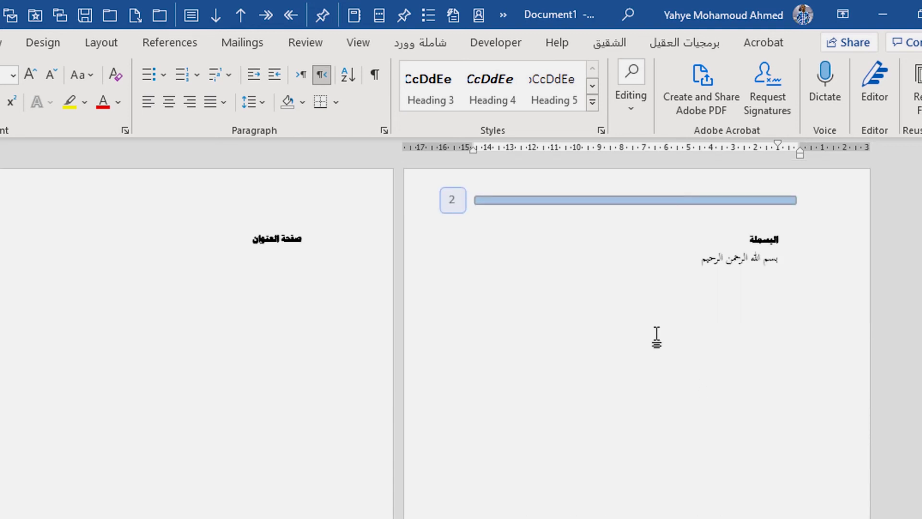
scroll(657, 336, "up", 10)
scroll(565, 345, "down", 10)
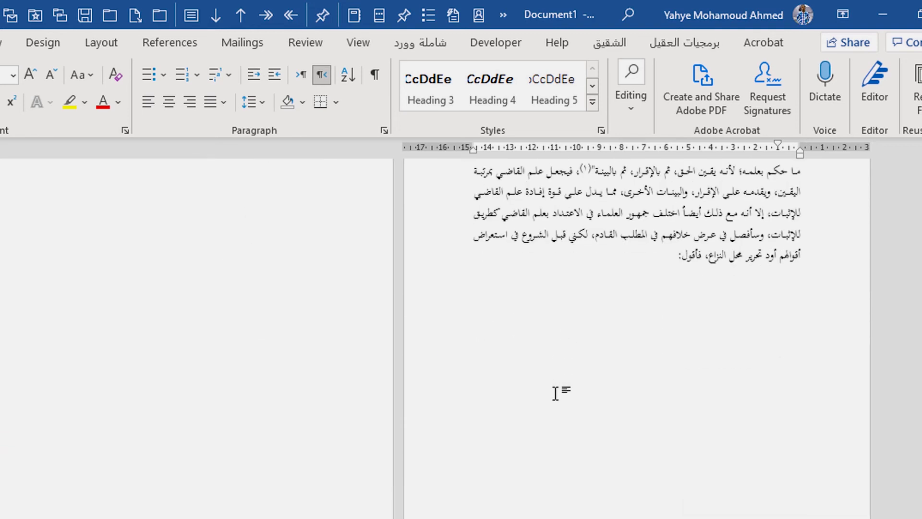
Open header editing and cut the bar and page-number box out of the even page header.
left_click(555, 392)
scroll(336, 417, "up", 5)
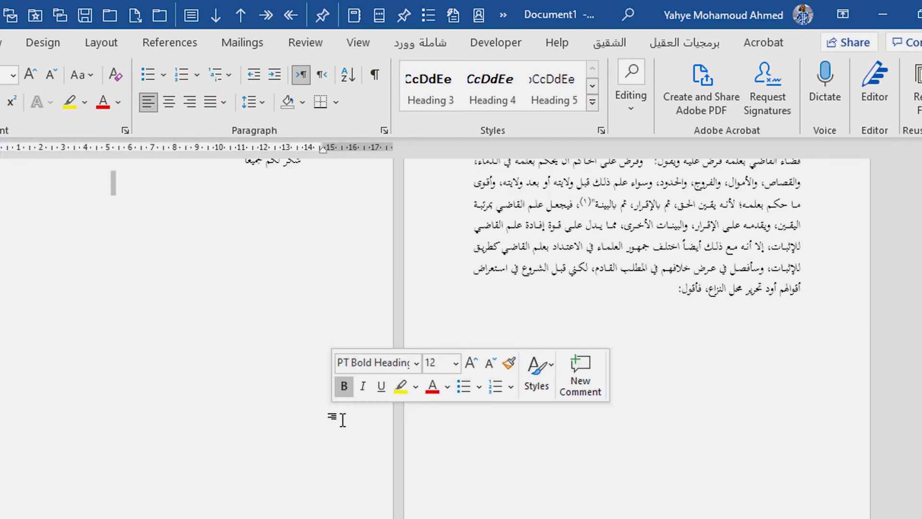
scroll(669, 421, "up", 3)
double_click(661, 422)
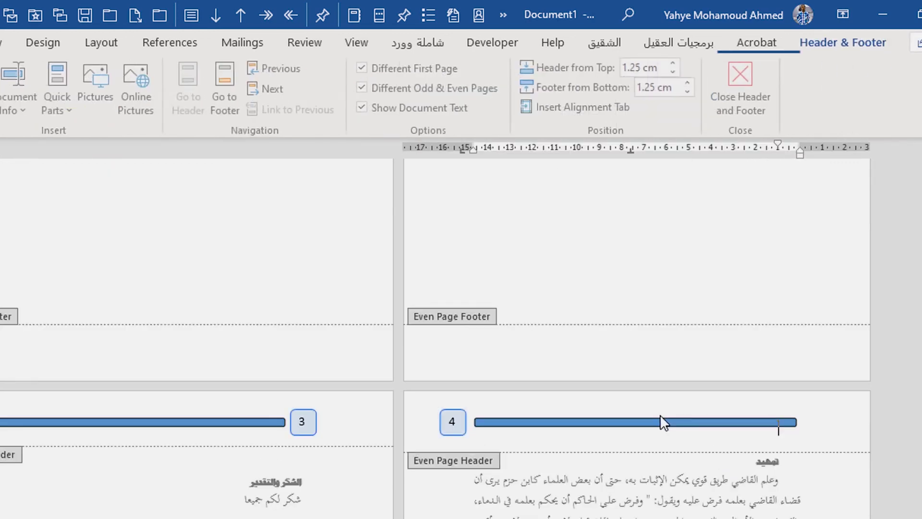
left_click(430, 426)
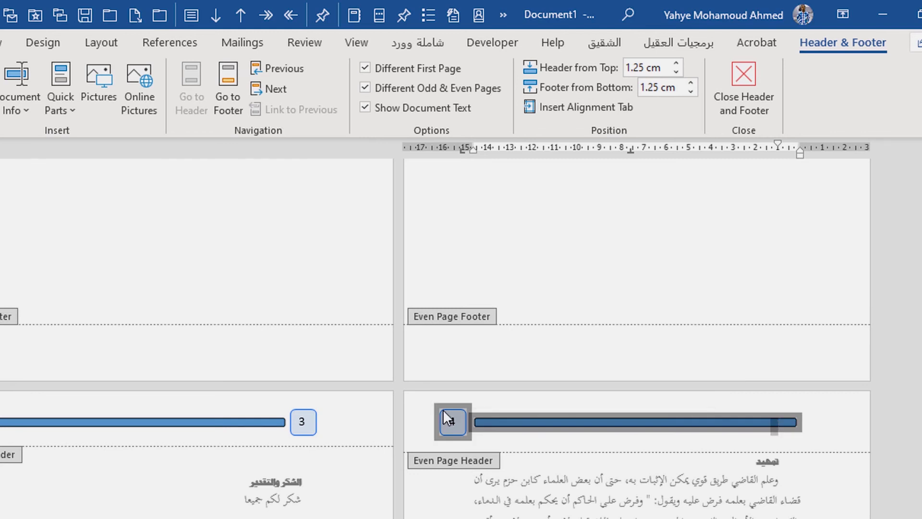
key("Delete")
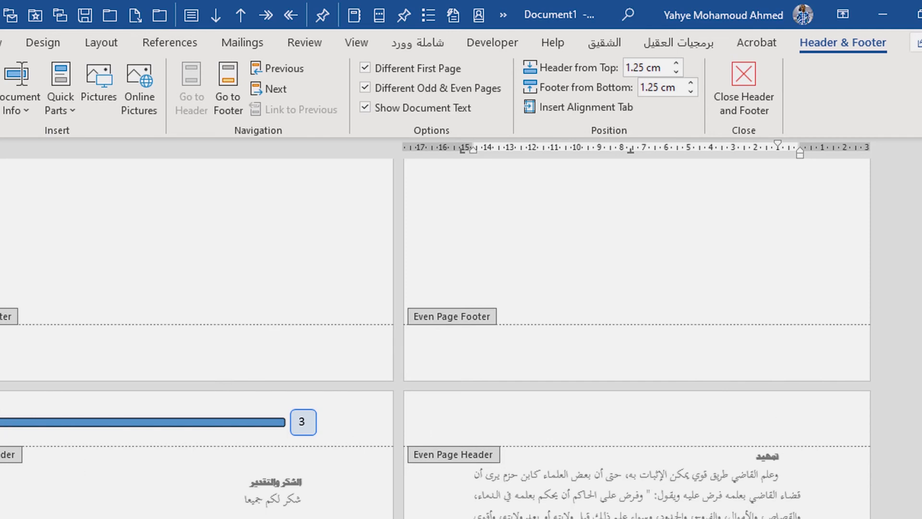
Replace the odd page header's bar and box with the cut arrangement, and paste the same arrangement into the even page header.
left_click(192, 421)
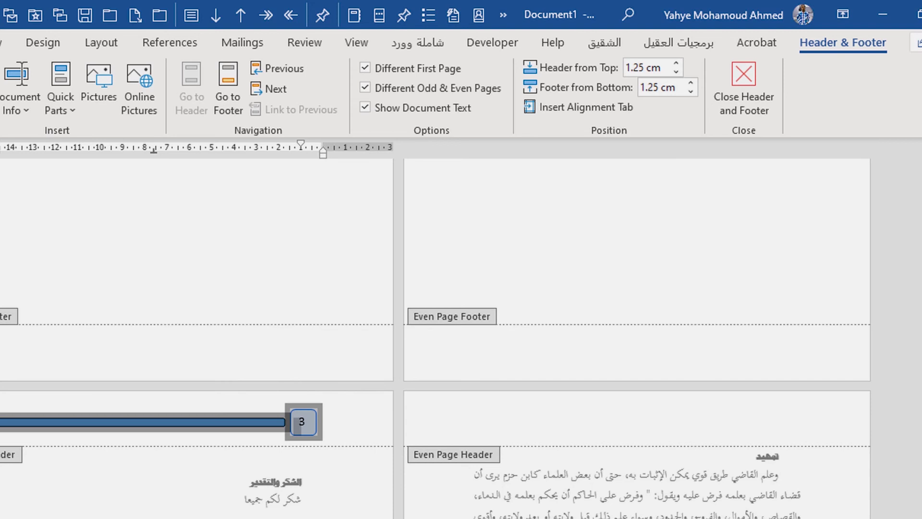
key("Delete")
left_click(500, 420)
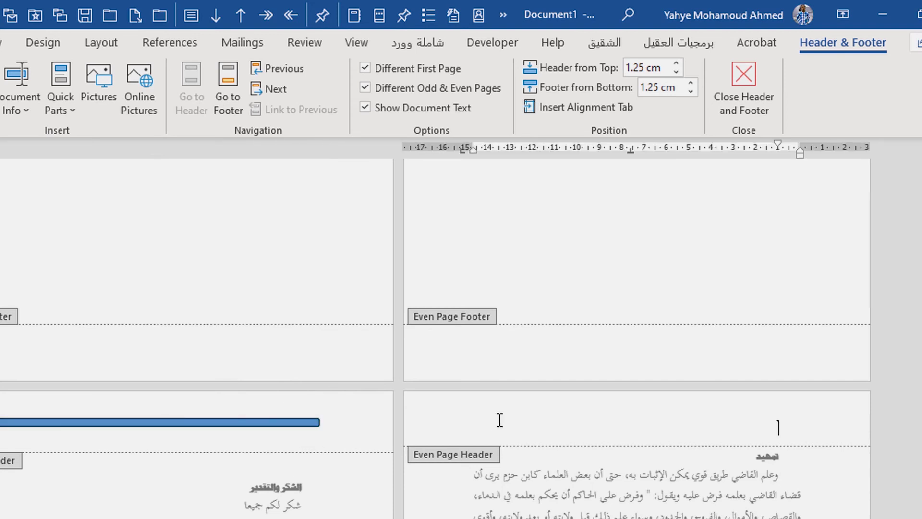
key("ctrl+v")
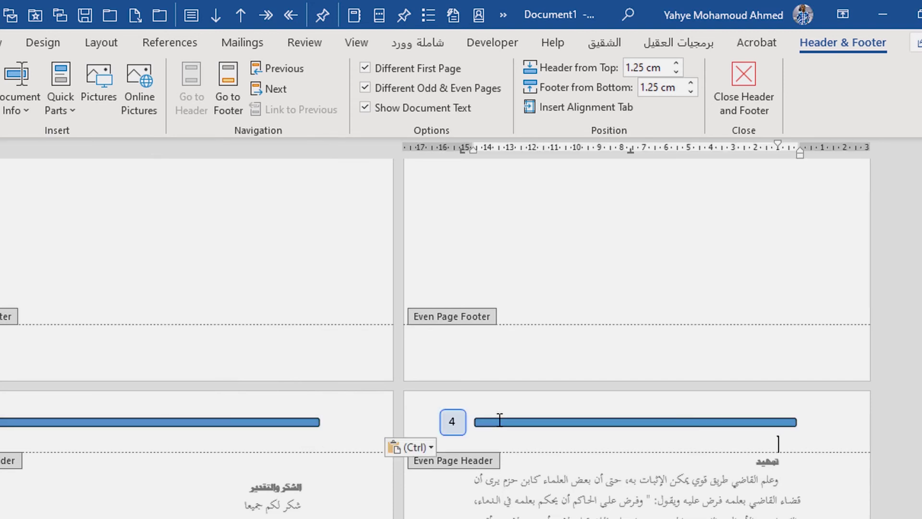
Move the even header's page-number box to the right end of its blue bar.
left_click(455, 422)
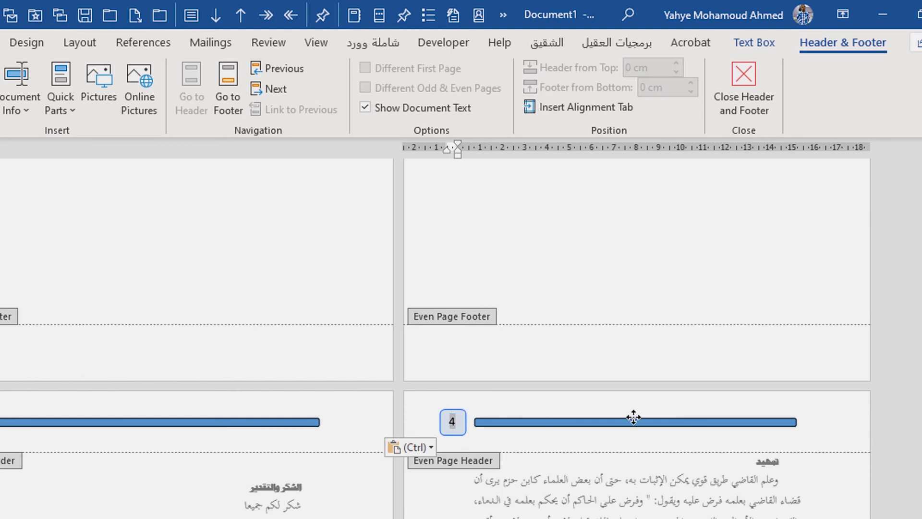
left_click_drag(801, 408, 809, 411)
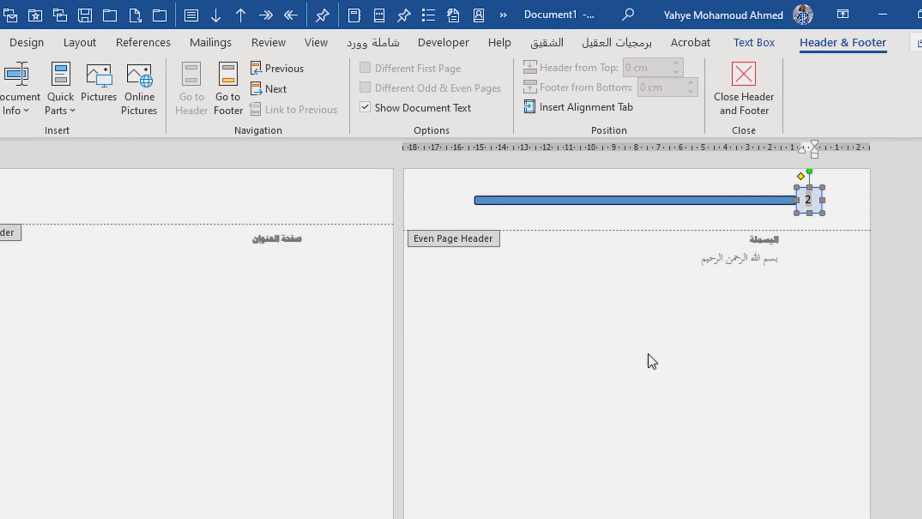
scroll(652, 361, "down", 10)
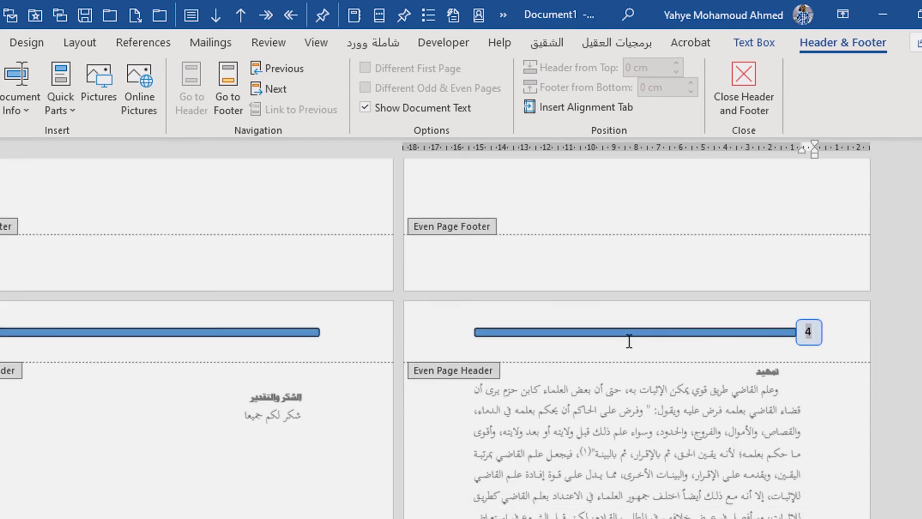
Nudge the even header's blue bar left to leave a gap before the page-number box, and leave header editing.
left_click(631, 333)
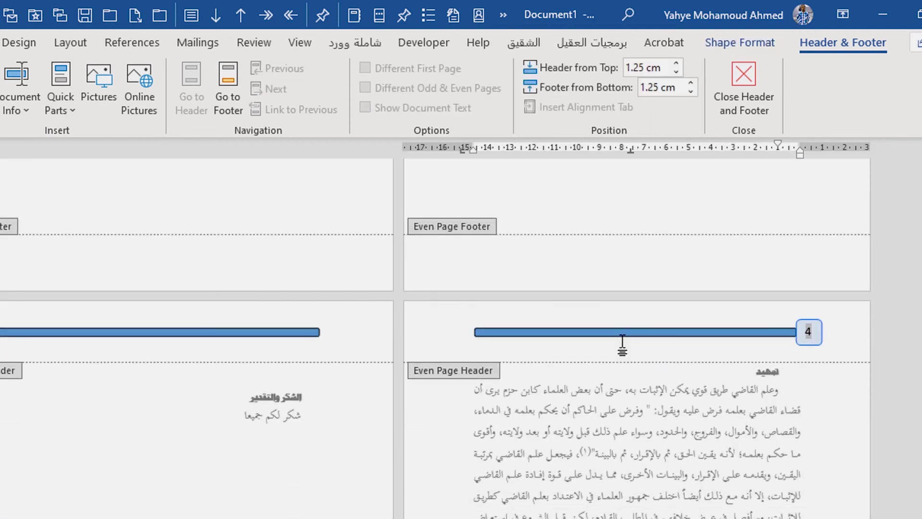
left_click(682, 333)
key("Left")
key("Left")
key("Left")
key("Left")
key("Left")
key("Left")
key("Left")
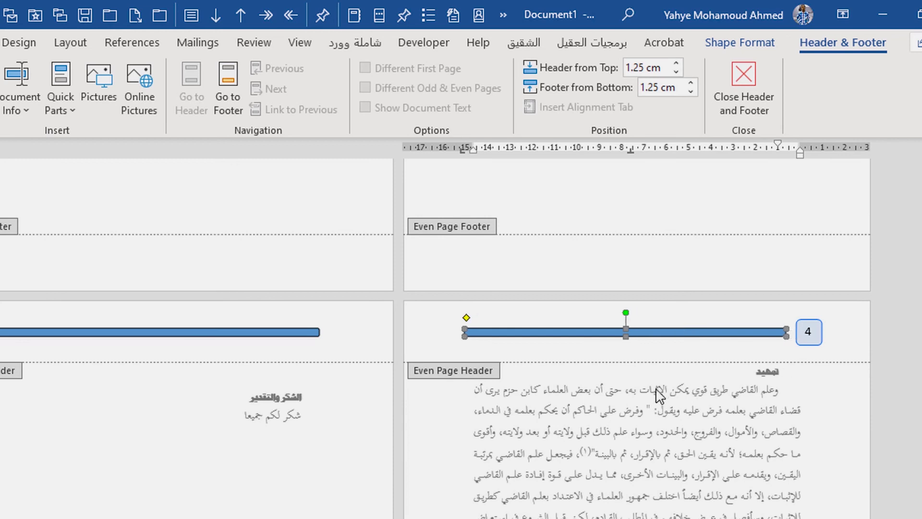
double_click(664, 413)
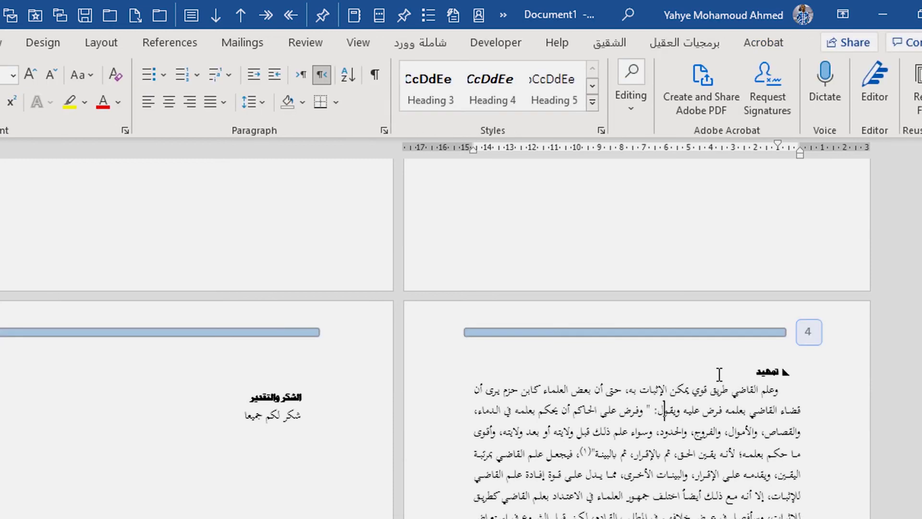
Review the headers on all pages from the title page to the last, comparing the box position on facing odd and even pages.
scroll(644, 365, "up", 10)
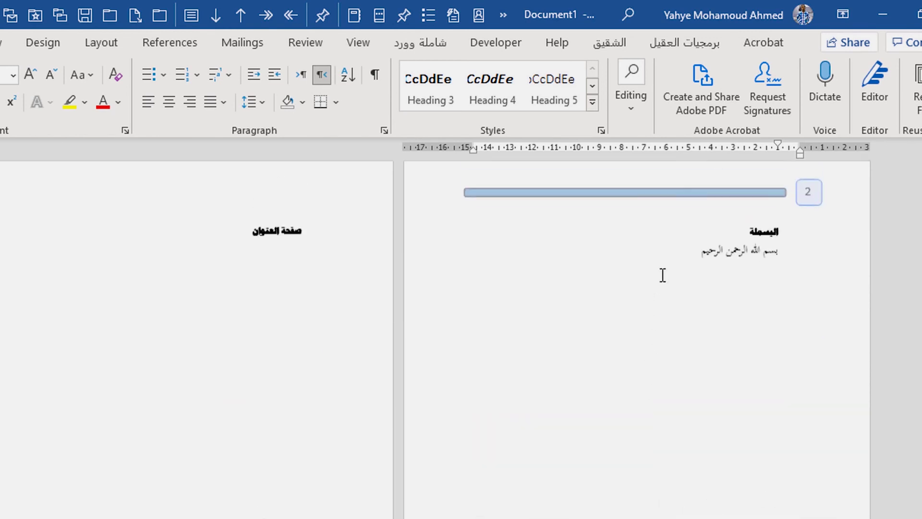
scroll(658, 293, "down", 10)
scroll(679, 297, "down", 10)
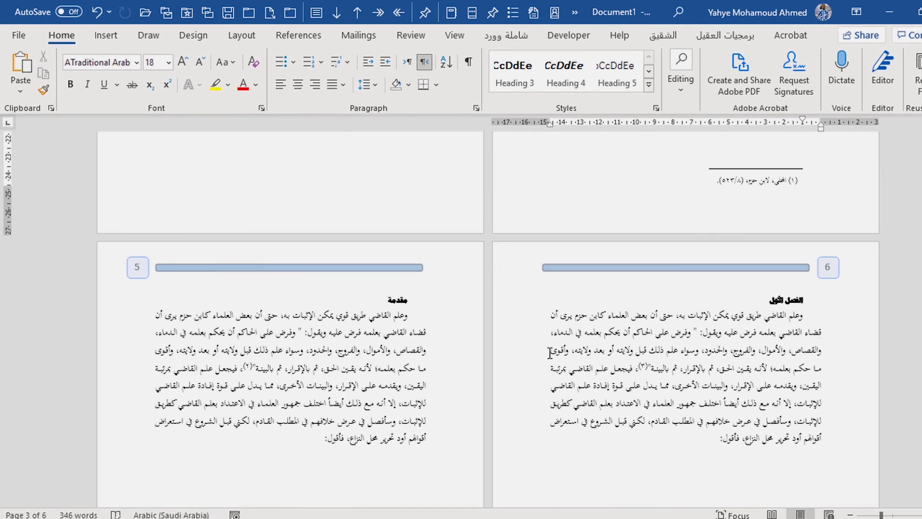
scroll(551, 353, "down", 6)
scroll(735, 315, "up", 3)
scroll(757, 283, "up", 15)
scroll(783, 244, "up", 5)
mouse_move(918, 166)
left_mouse_down()
mouse_move(918, 336)
mouse_move(919, 164)
left_mouse_up()
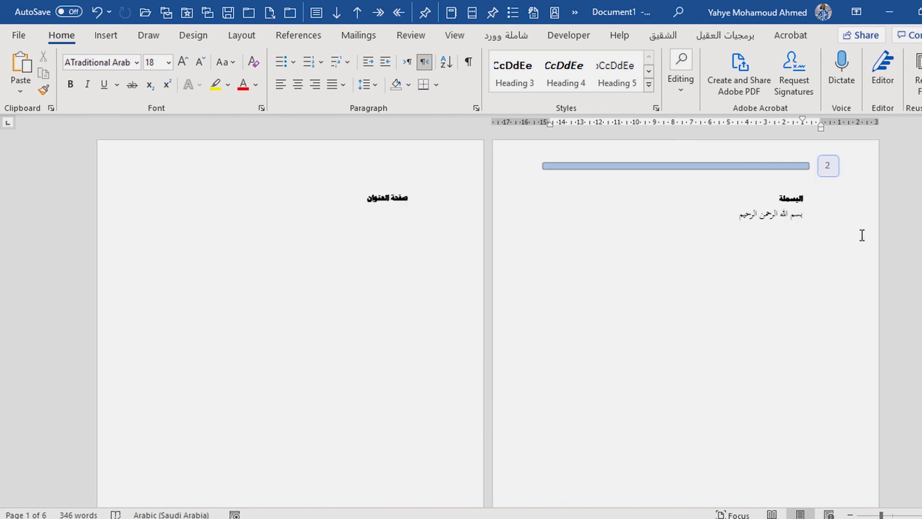
left_click_drag(917, 200, 919, 240)
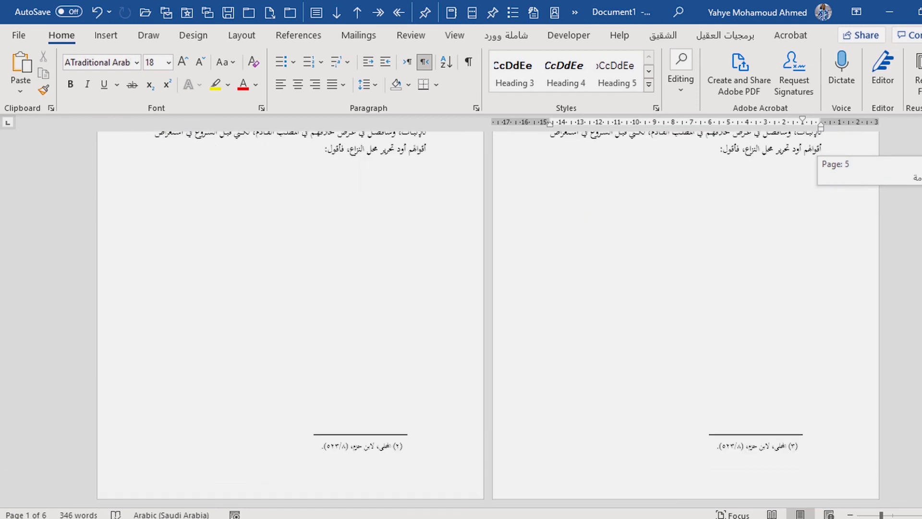
scroll(601, 245, "down", 5)
scroll(619, 284, "up", 1)
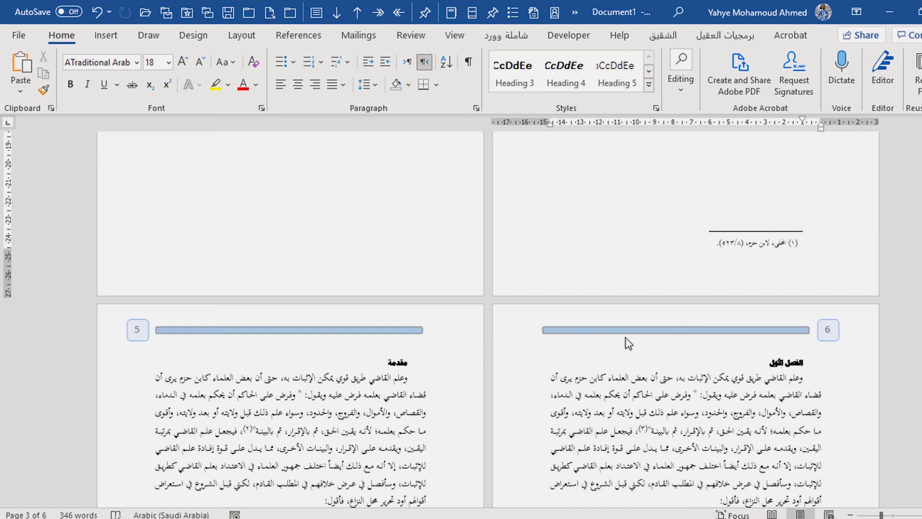
scroll(558, 239, "down", 6)
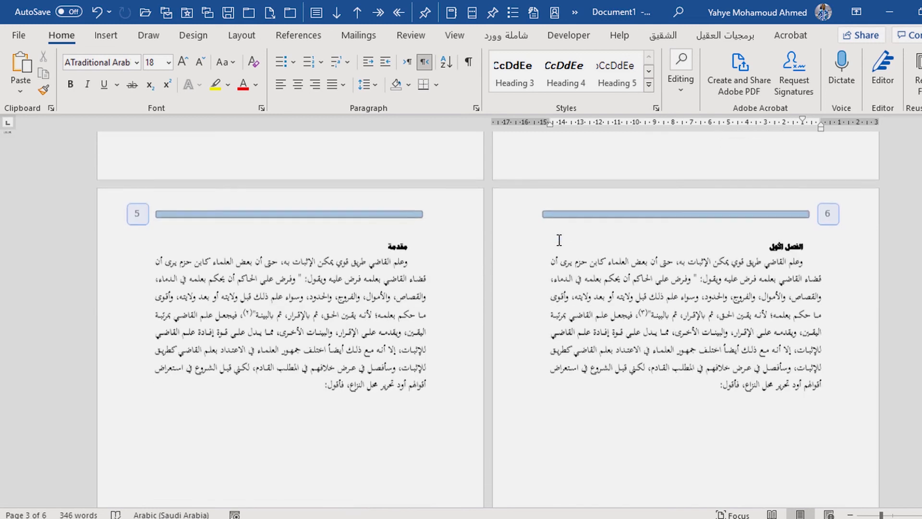
scroll(380, 327, "up", 6)
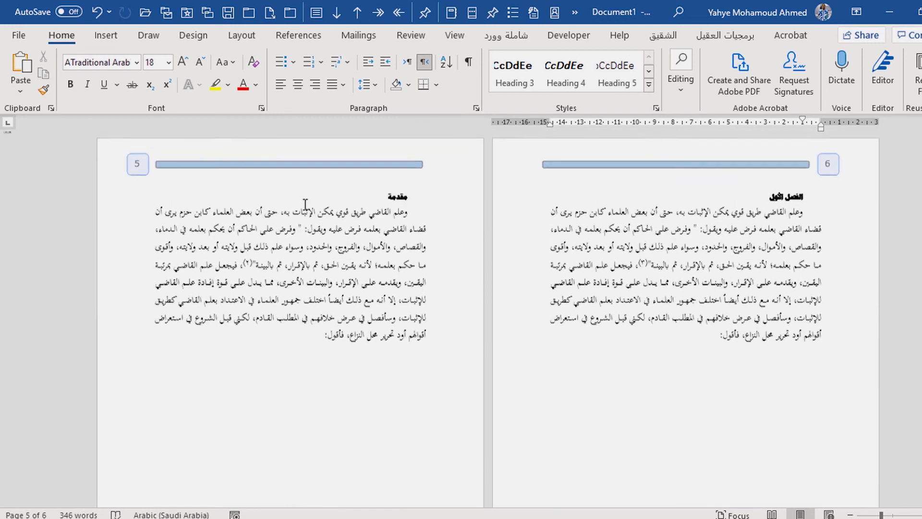
scroll(204, 183, "up", 2)
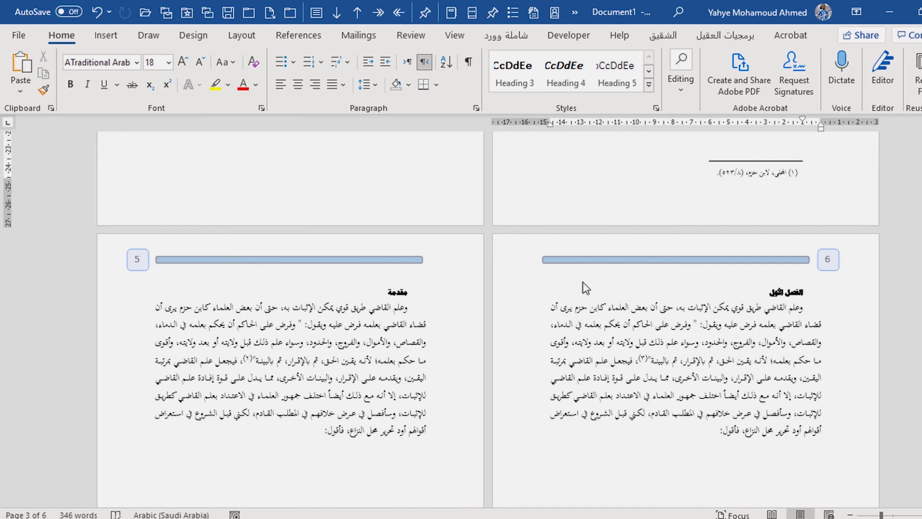
scroll(696, 260, "up", 10)
scroll(855, 243, "up", 10)
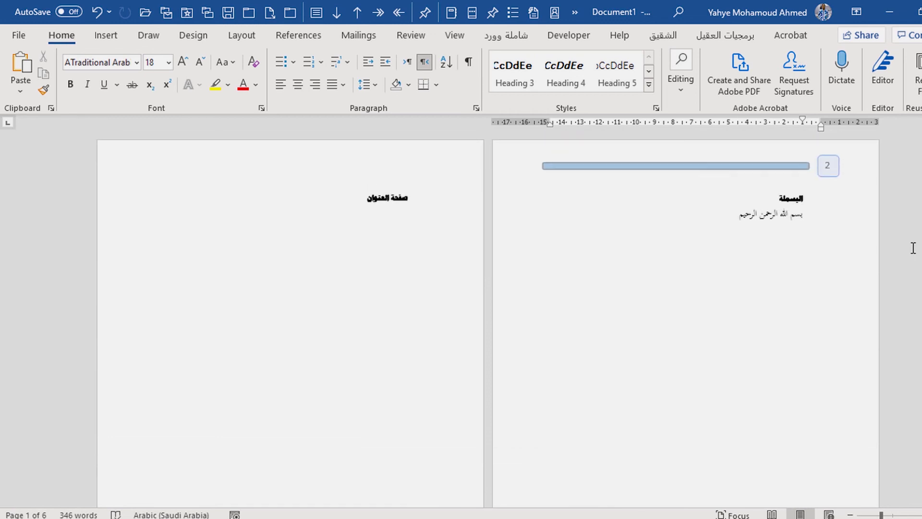